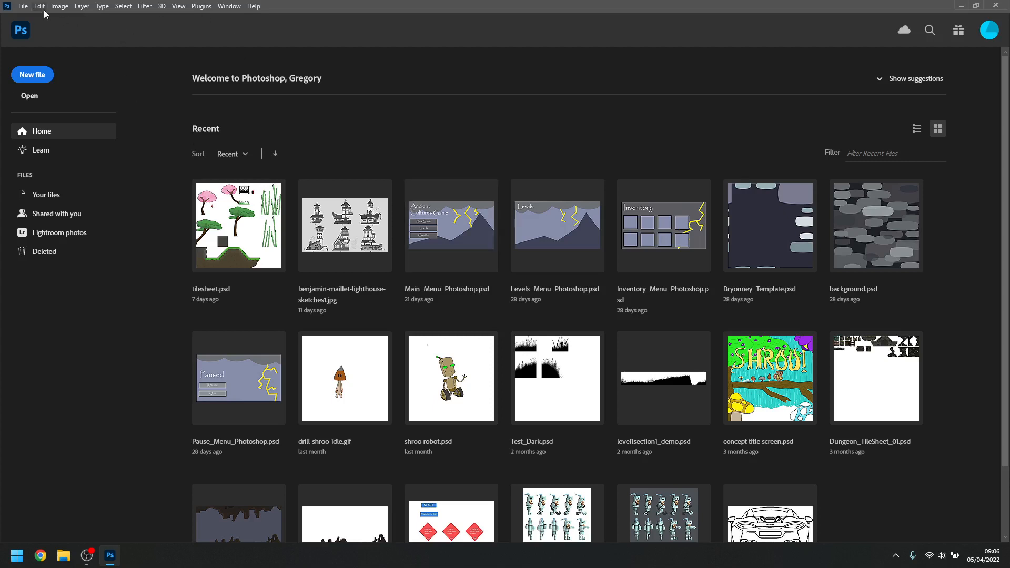
# Open the recent file Main_Menu_Photoshop.psd
pyautogui.click(24, 6)
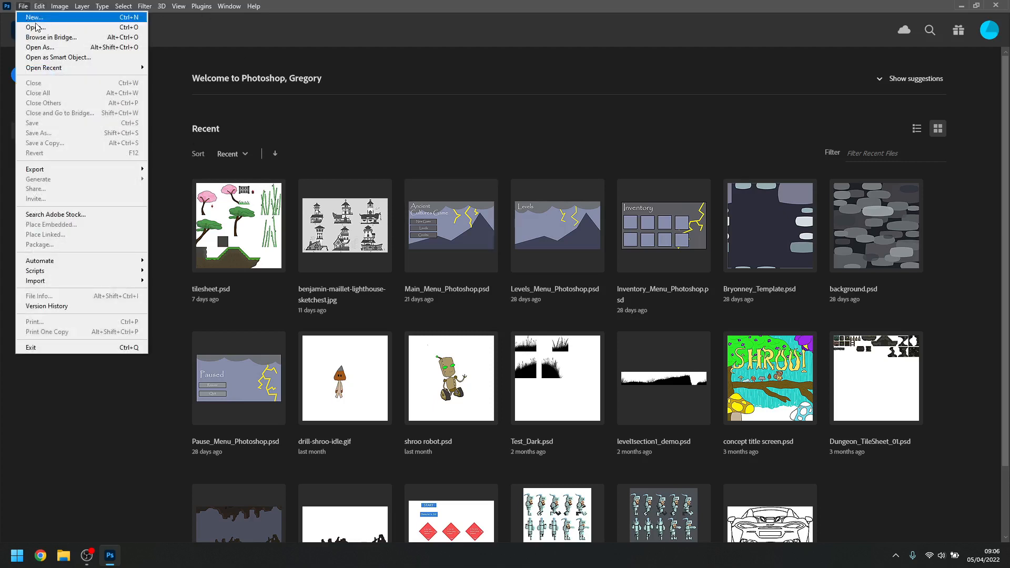
pyautogui.click(471, 203)
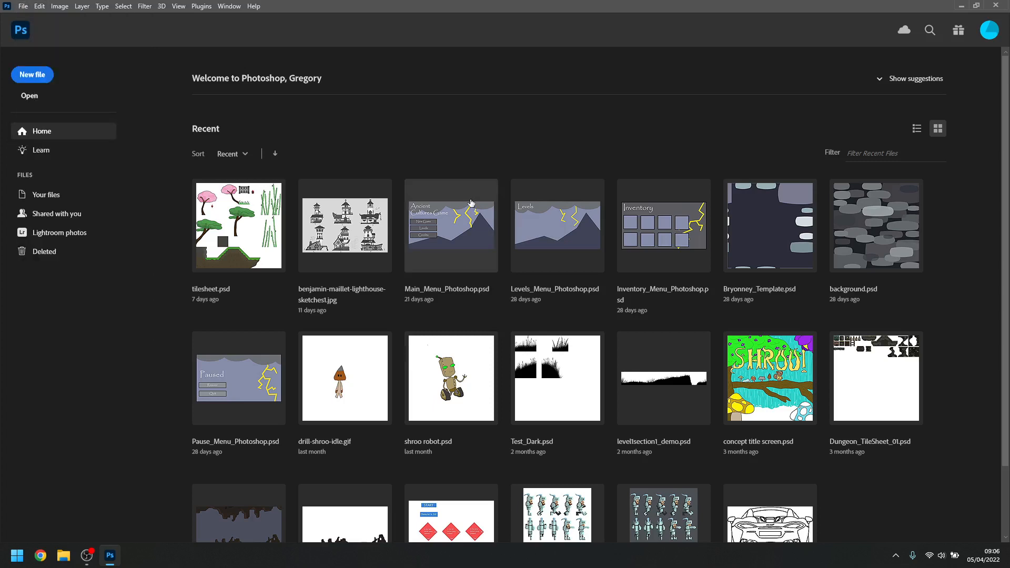
pyautogui.click(472, 203)
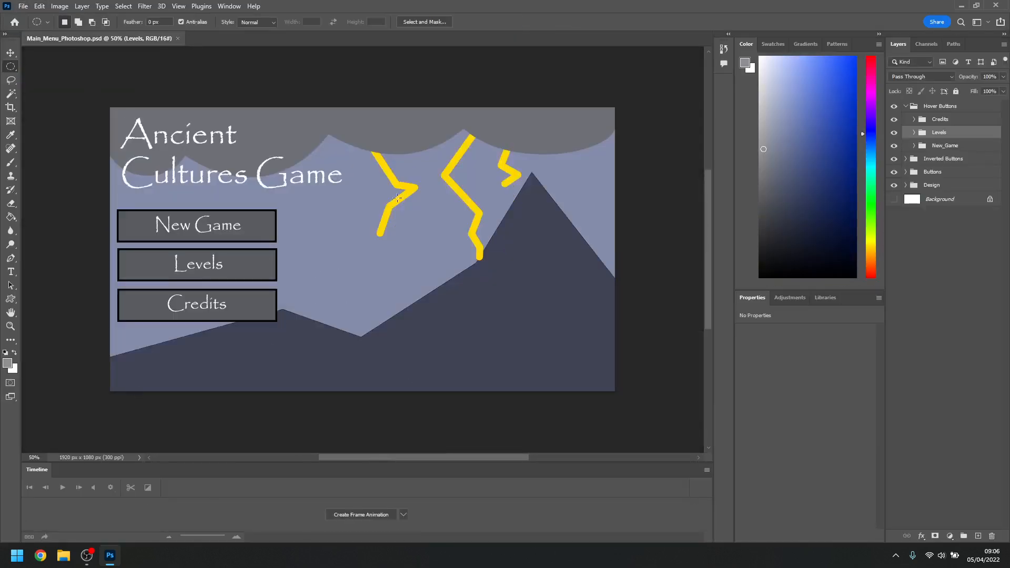
# Create a new document of 1920 by 1080 pixels at 300 pixels/inch in 16-bit RGB color with a white background
pyautogui.click(23, 6)
pyautogui.click(35, 18)
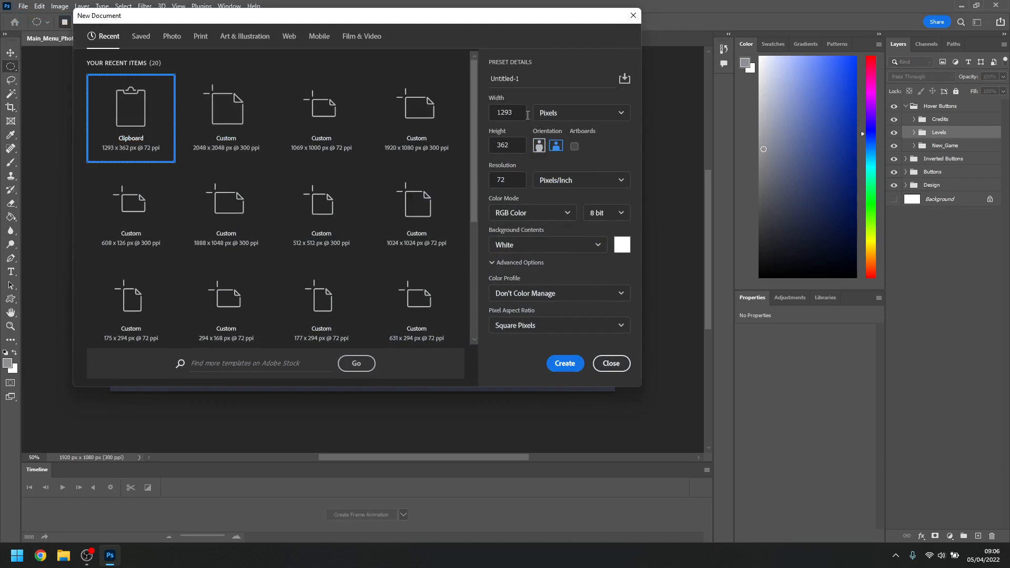
pyautogui.click(518, 113)
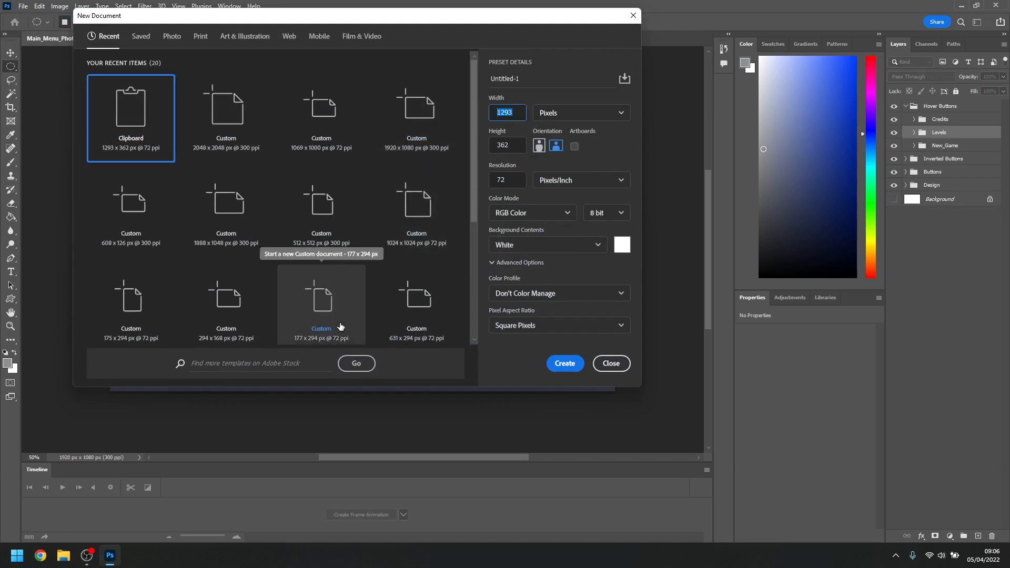
pyautogui.write('1920')
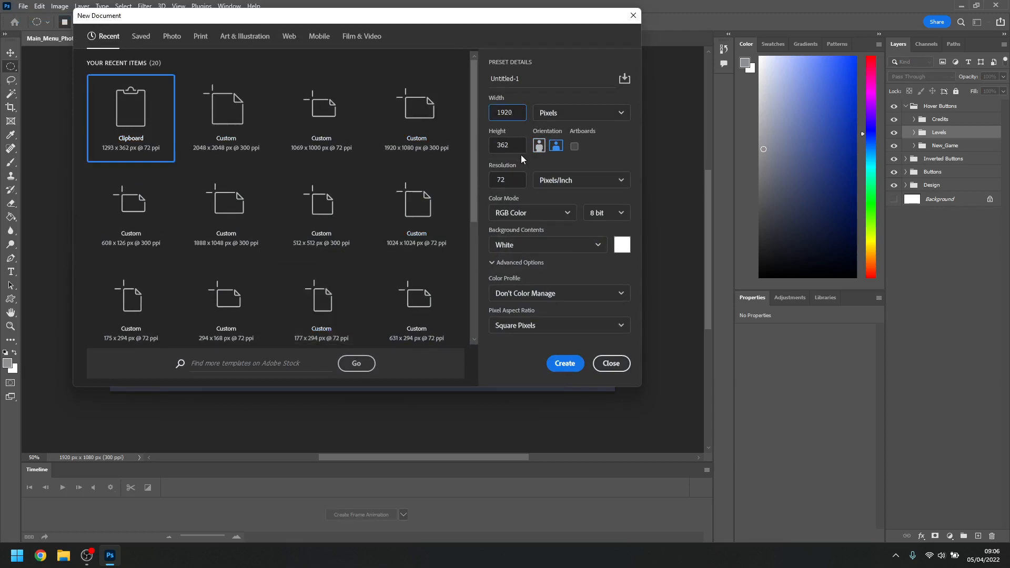
pyautogui.moveTo(510, 145); pyautogui.dragTo(504, 145)
pyautogui.press('BackSpace')
pyautogui.write('1080')
pyautogui.click(508, 181)
pyautogui.write('300')
pyautogui.click(593, 213)
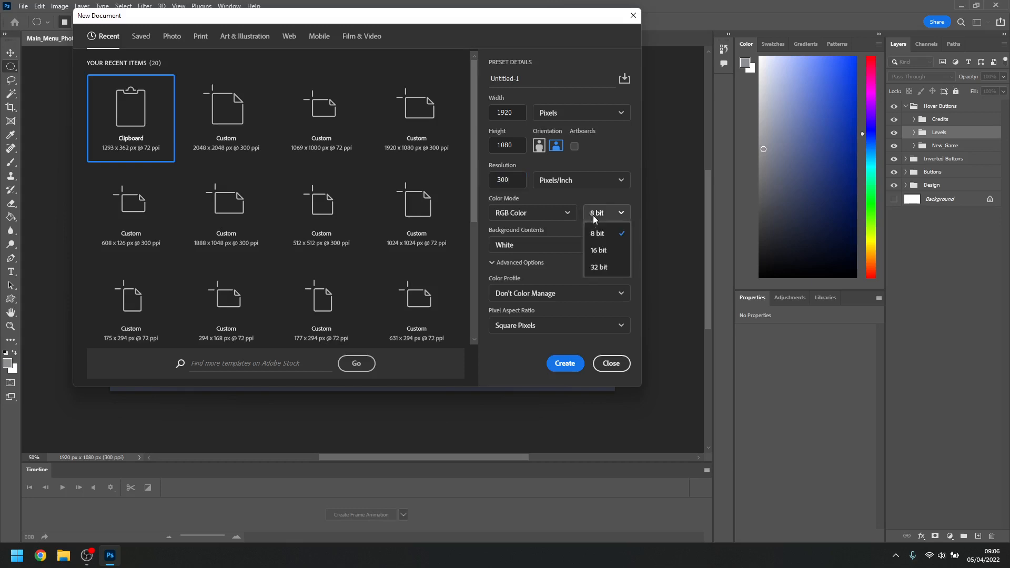
pyautogui.click(600, 251)
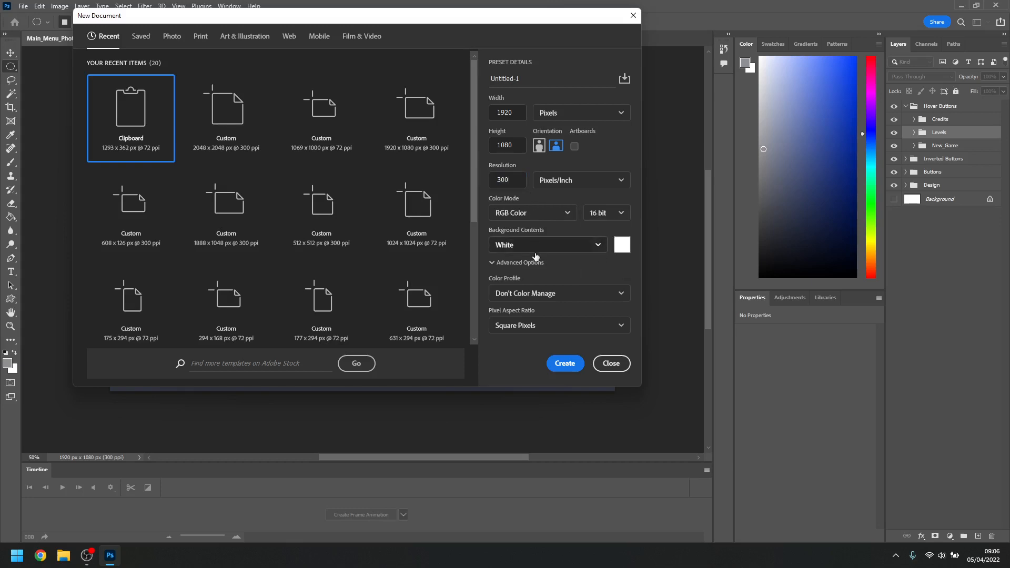
pyautogui.click(563, 363)
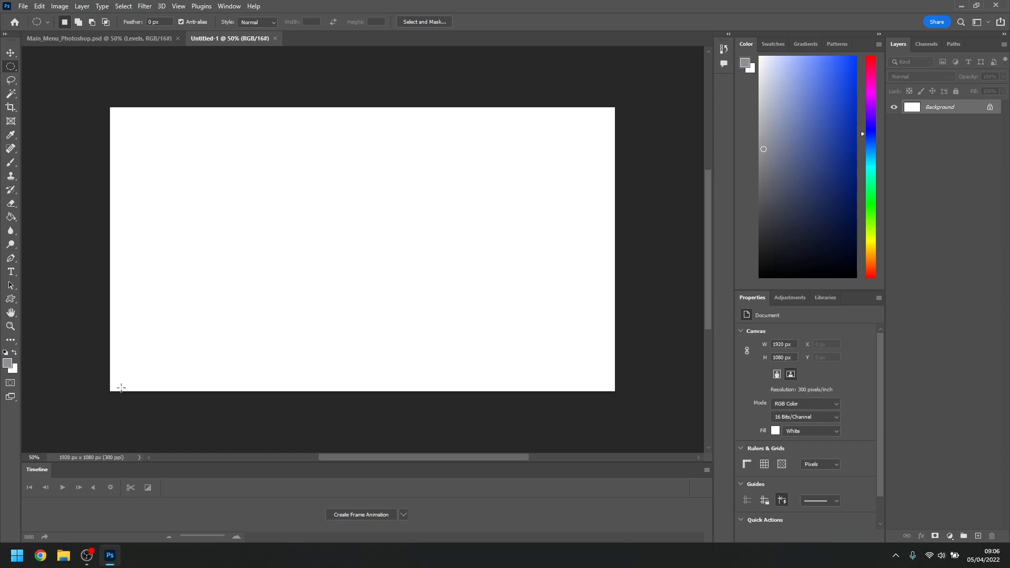
# In Main_Menu_Photoshop.psd, hide the Buttons, Inverted Buttons and Hover Buttons groups together with the hover group's sublayers
pyautogui.click(52, 38)
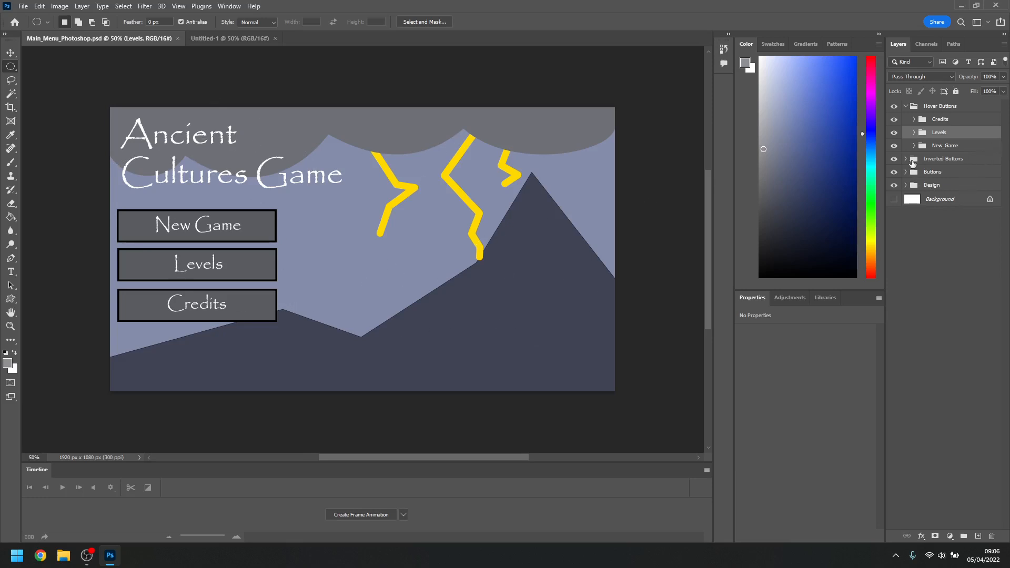
pyautogui.moveTo(894, 171); pyautogui.dragTo(894, 119)
pyautogui.click(894, 106)
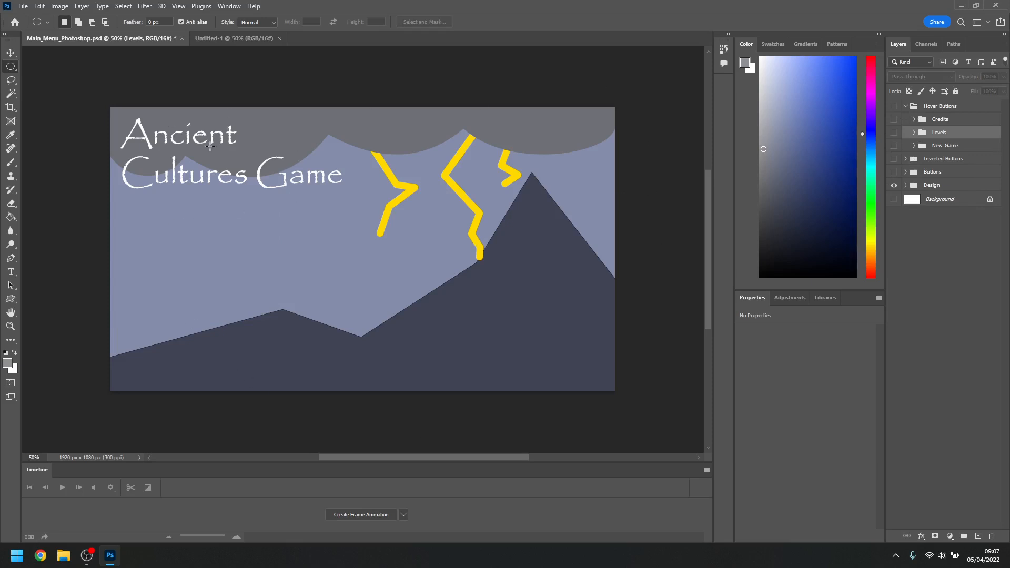
# Compare the menu with and without the Buttons group, collapse the Hover Buttons group, and leave Buttons hidden
pyautogui.click(894, 172)
pyautogui.click(894, 172)
pyautogui.click(894, 172)
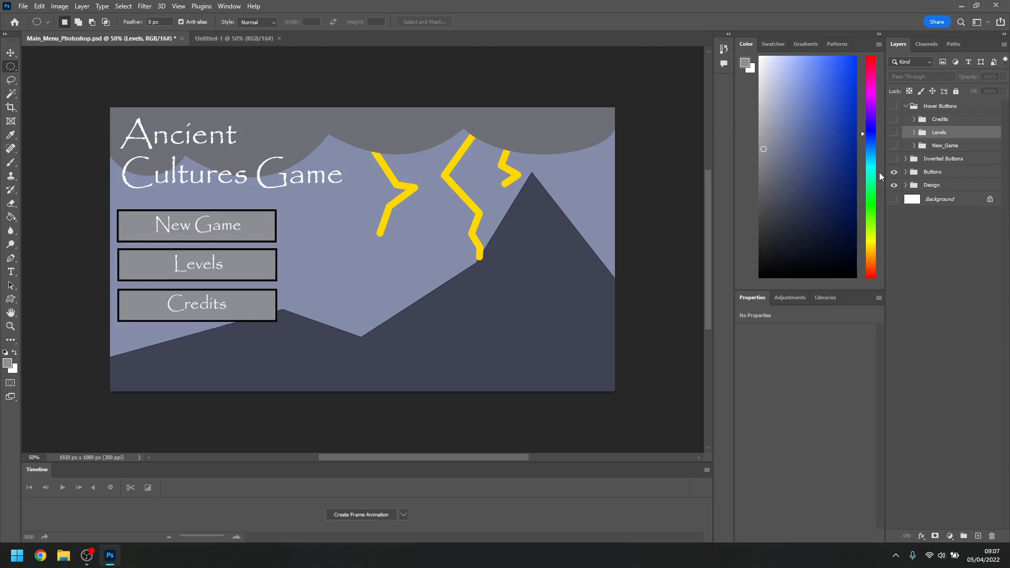
pyautogui.click(894, 172)
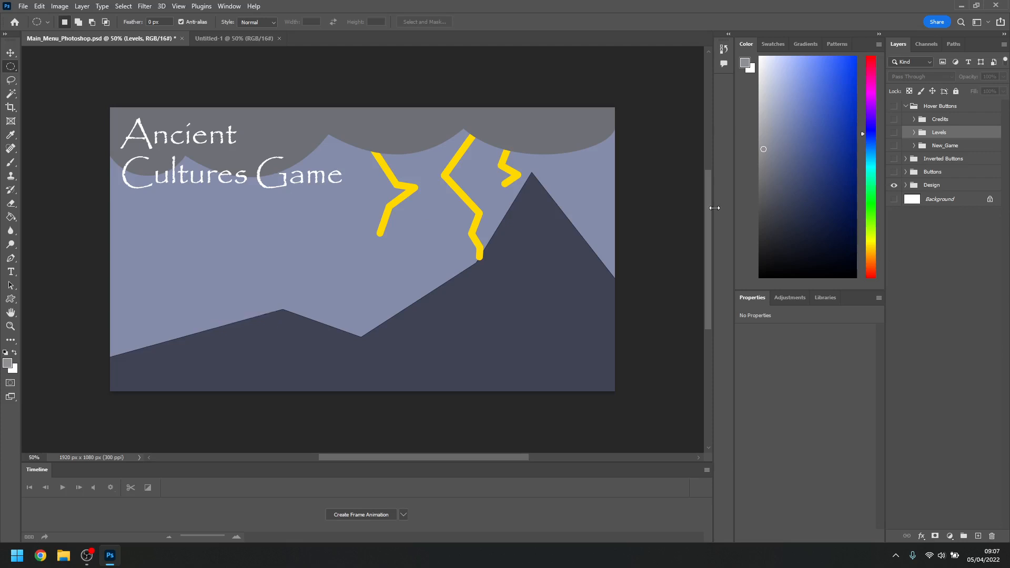
pyautogui.click(906, 106)
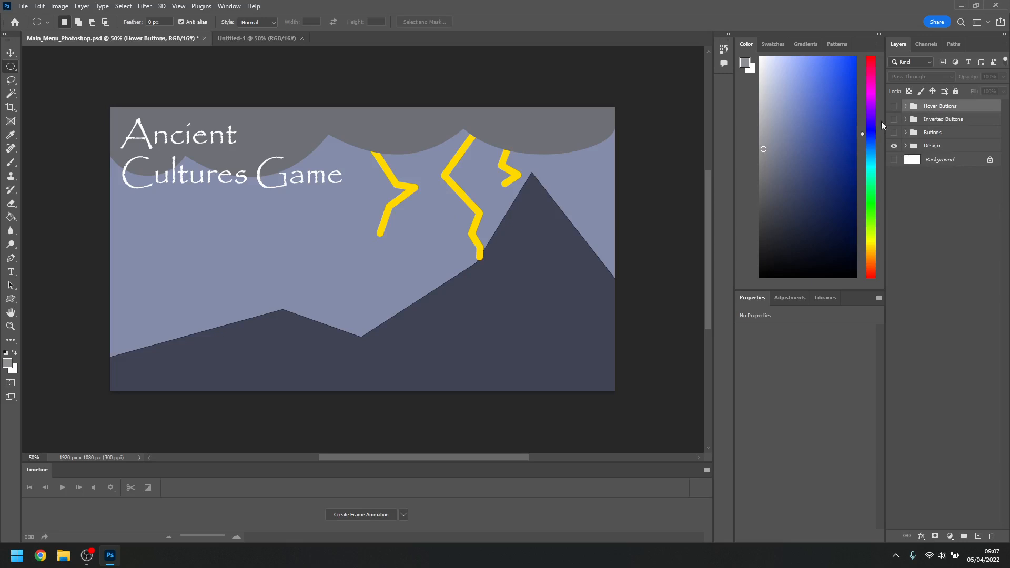
pyautogui.click(895, 137)
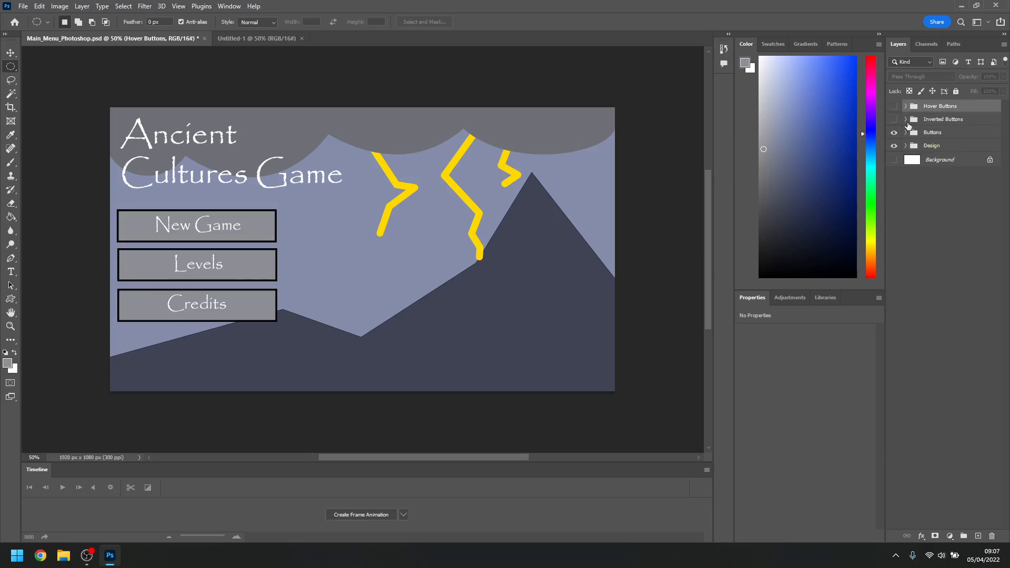
pyautogui.click(894, 133)
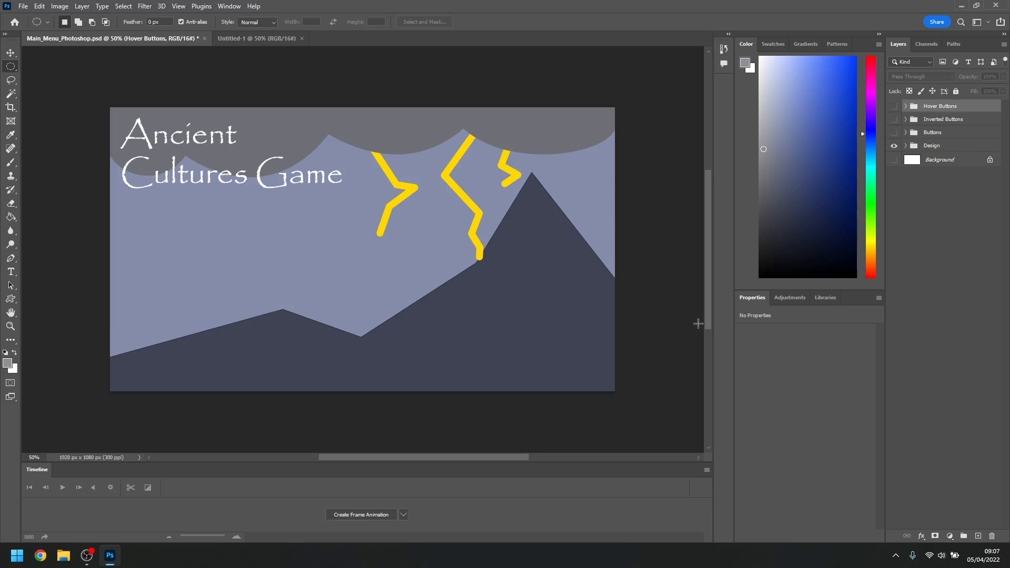
# Review the file formats available in Export As for the button-free menu background and close the dialog without exporting
pyautogui.click(23, 7)
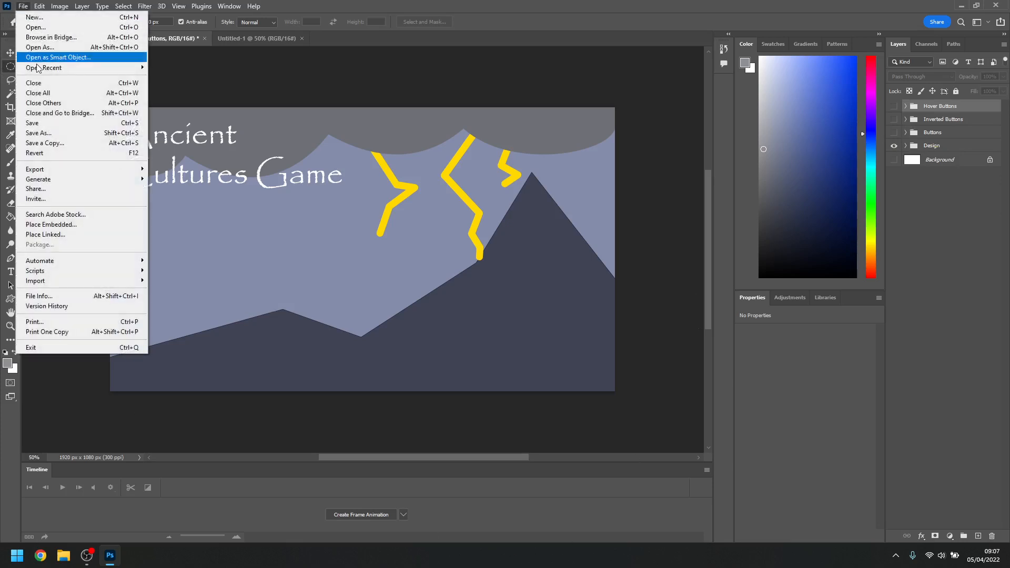
pyautogui.moveTo(105, 173)
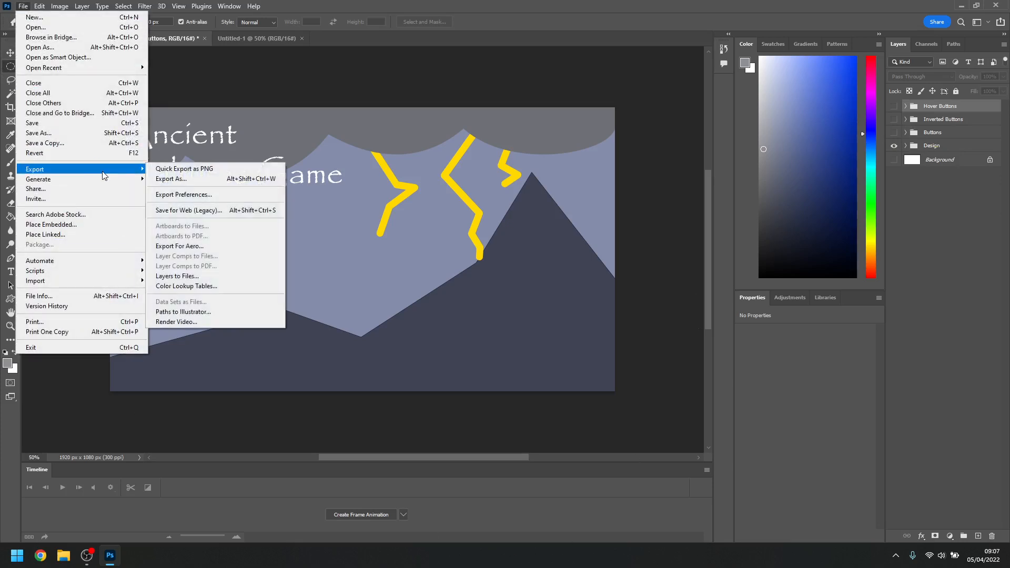
pyautogui.click(207, 178)
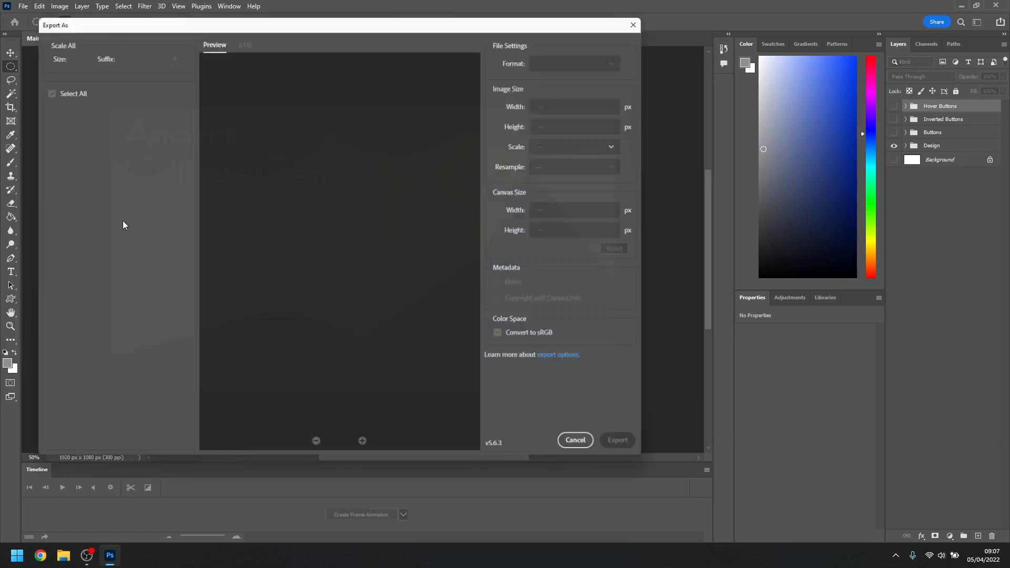
pyautogui.click(594, 57)
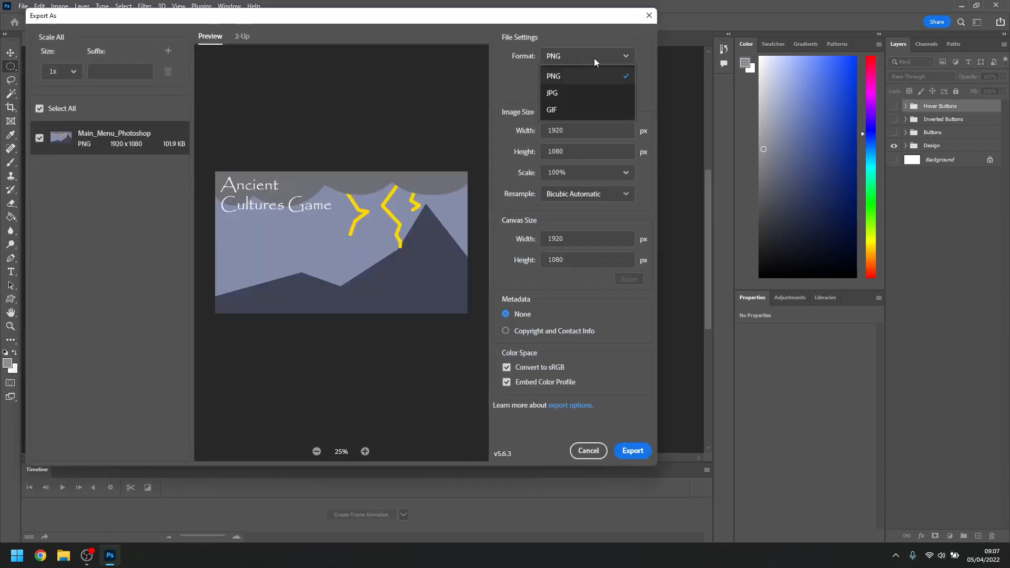
pyautogui.click(594, 58)
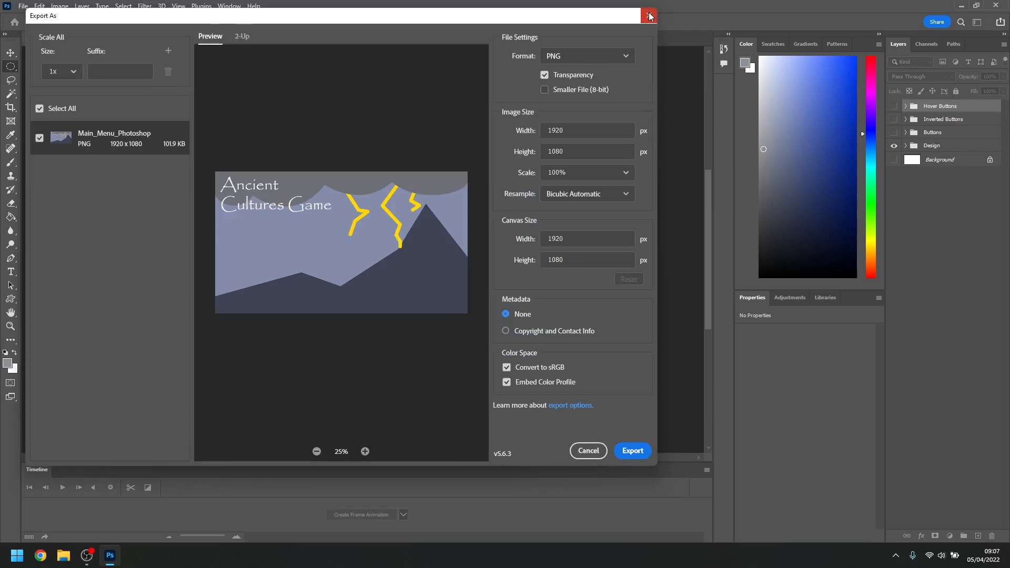
pyautogui.click(650, 17)
pyautogui.click(23, 6)
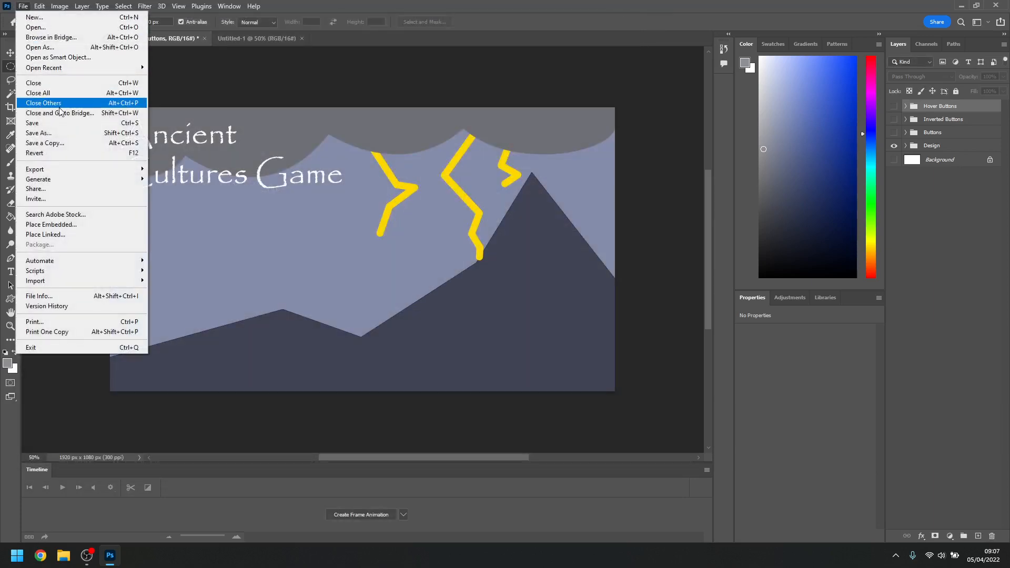
pyautogui.click(68, 133)
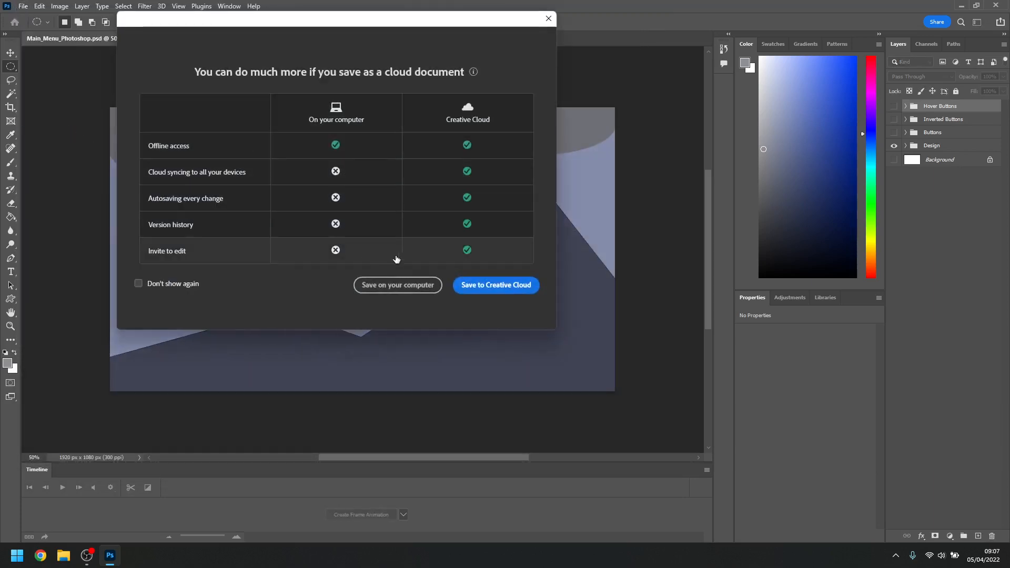
pyautogui.click(402, 284)
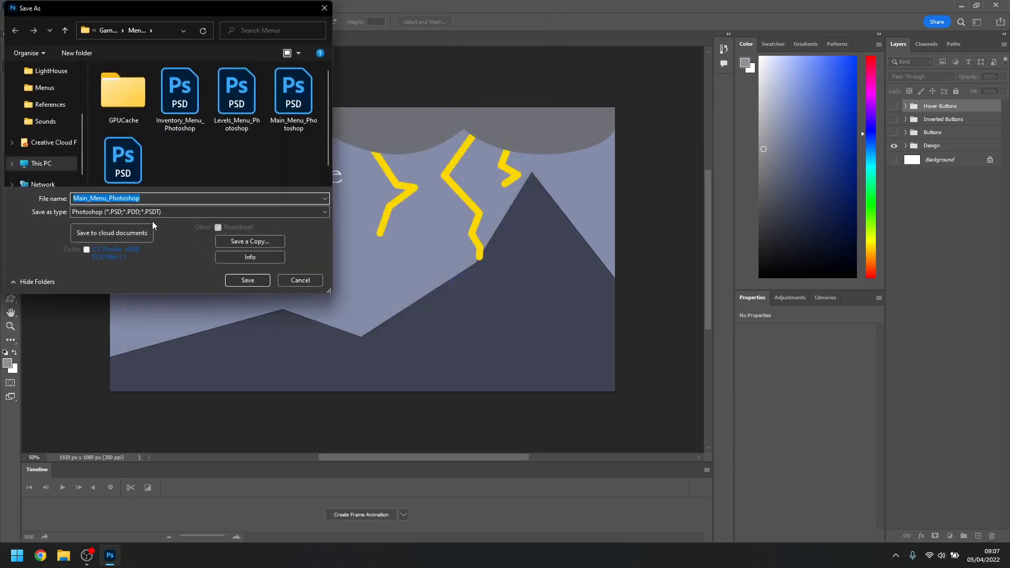
pyautogui.click(161, 212)
pyautogui.click(324, 10)
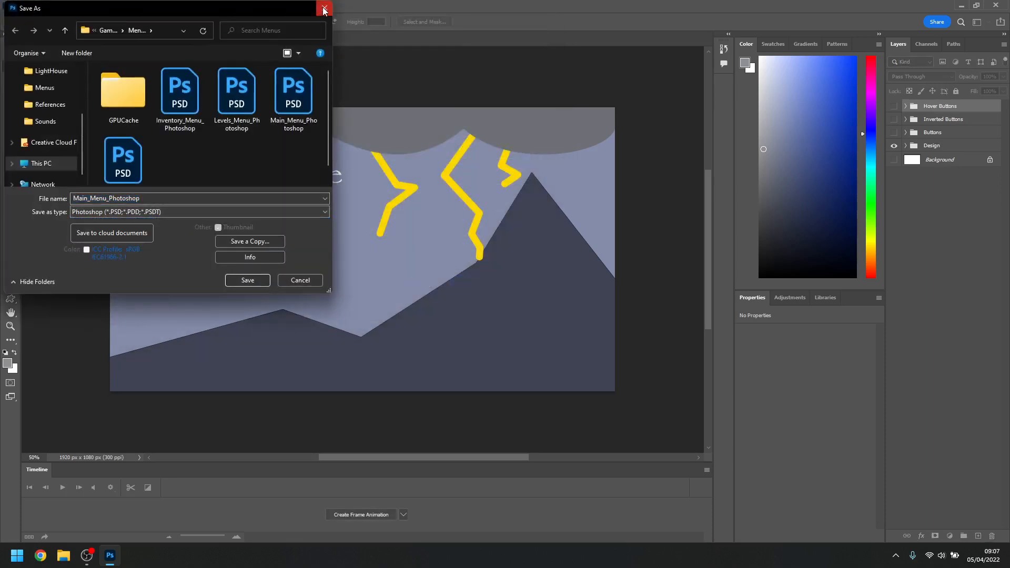
# Check the file types offered when saving a copy of the menu on the computer, and cancel without saving
pyautogui.click(22, 6)
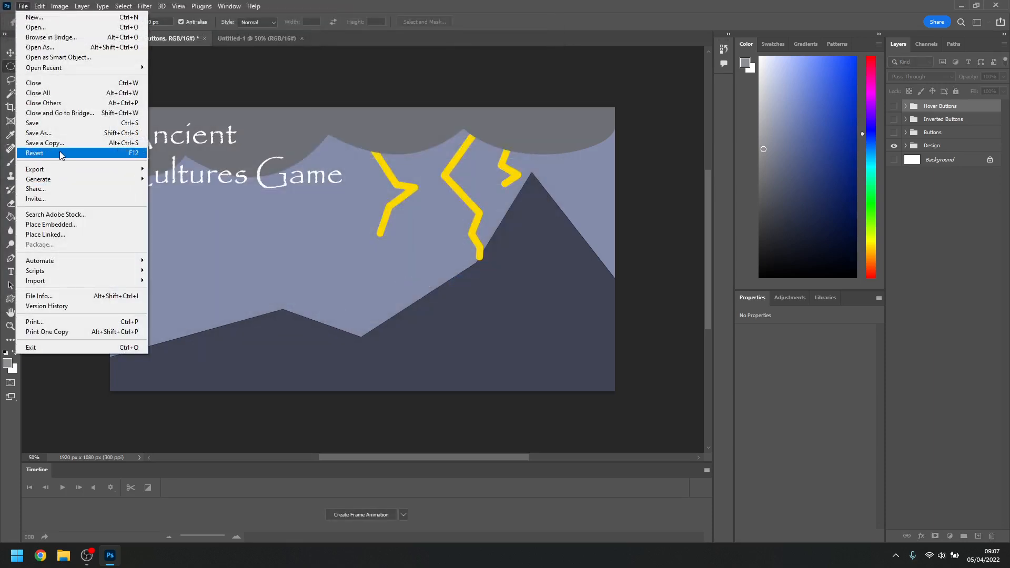
pyautogui.click(39, 133)
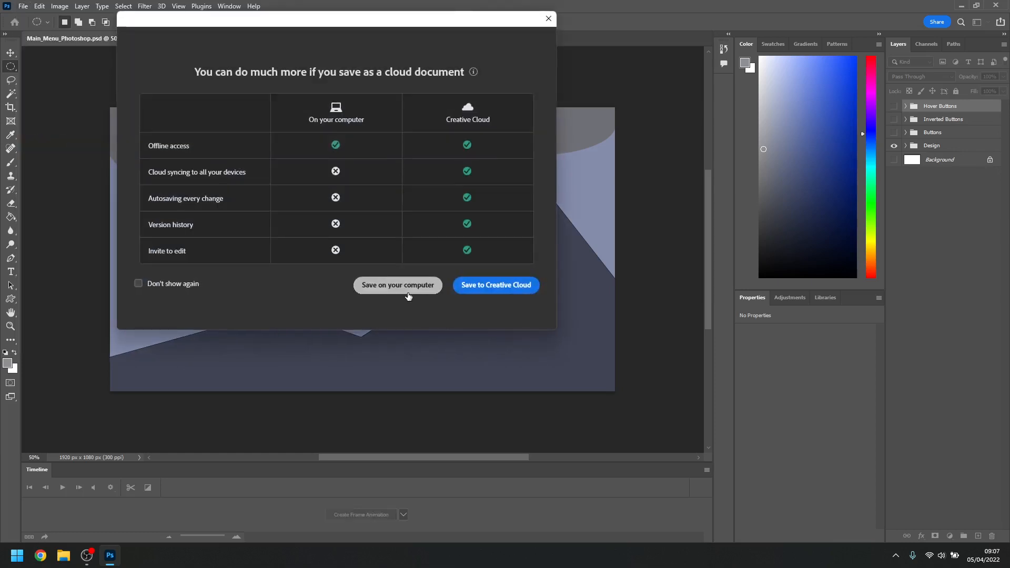
pyautogui.click(408, 285)
pyautogui.click(155, 212)
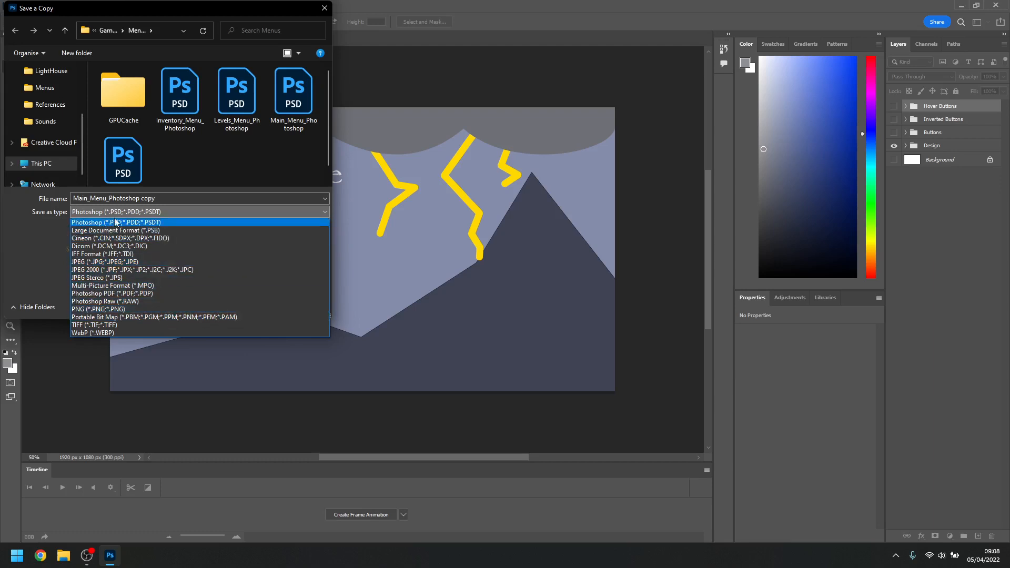
pyautogui.click(263, 184)
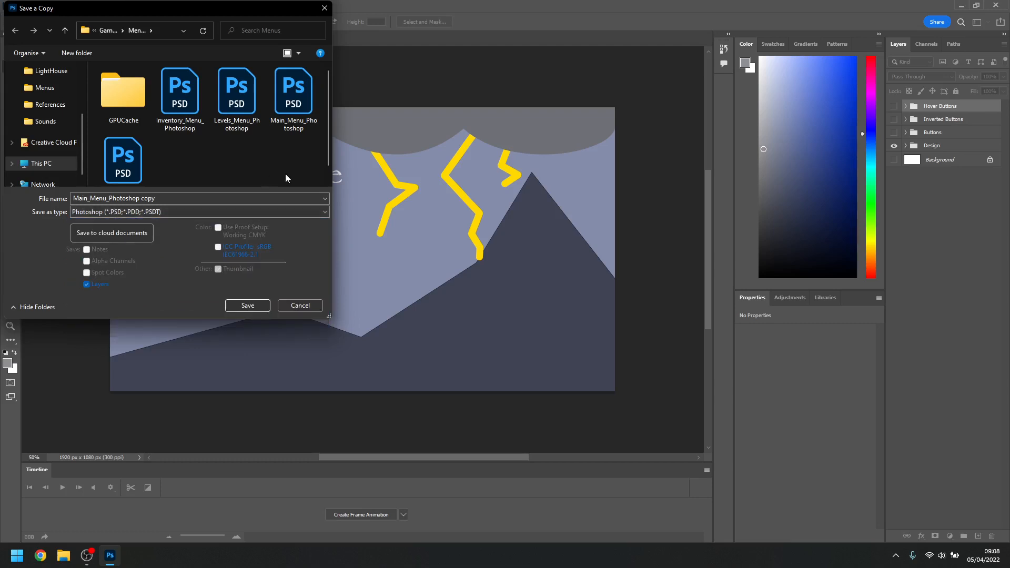
pyautogui.click(297, 306)
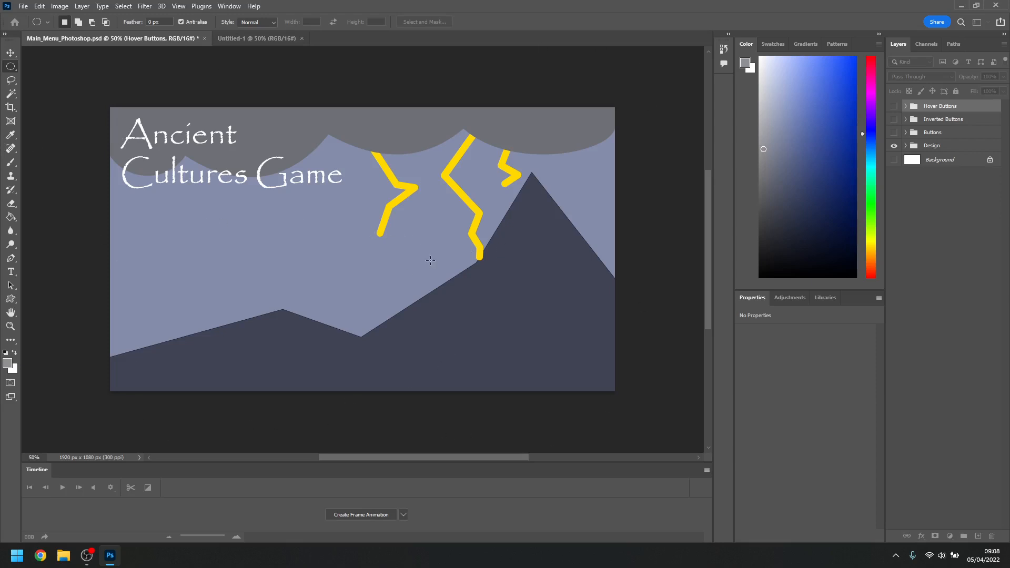
# Show and expand the Buttons group, and hide its Credits and Levels subgroups so only New_Game stays visible
pyautogui.click(895, 132)
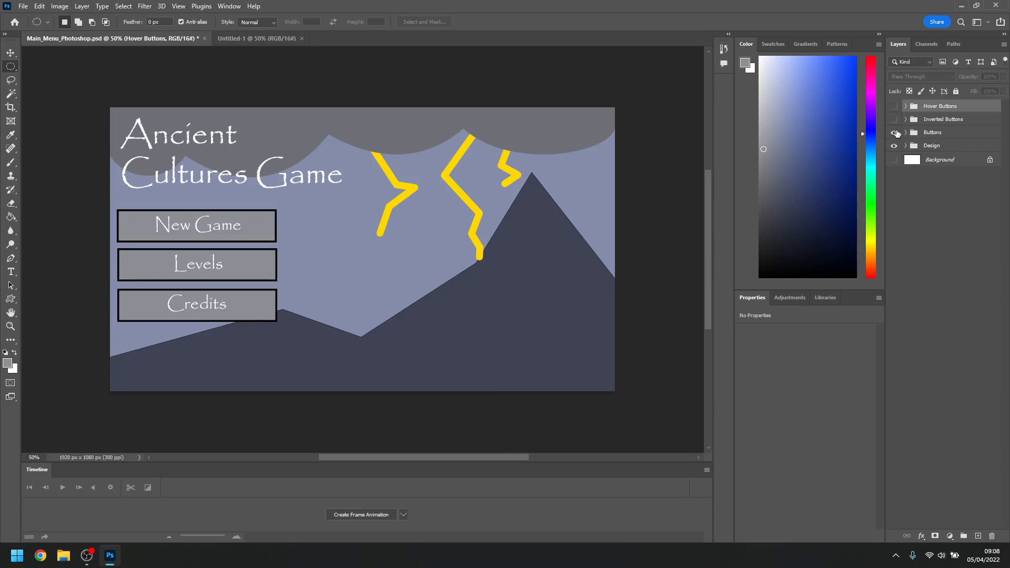
pyautogui.click(905, 132)
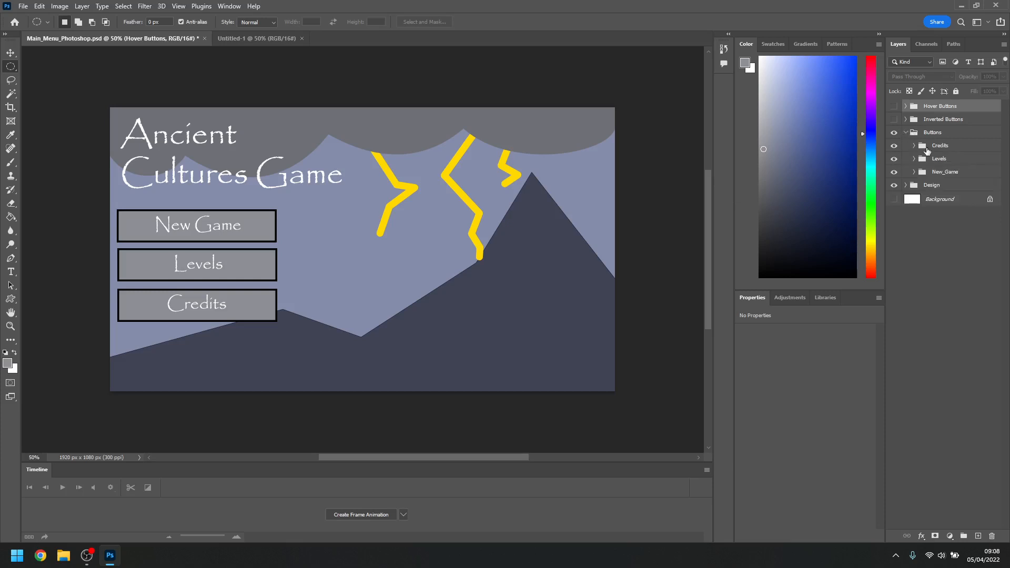
pyautogui.click(927, 151)
pyautogui.moveTo(894, 146); pyautogui.dragTo(894, 159)
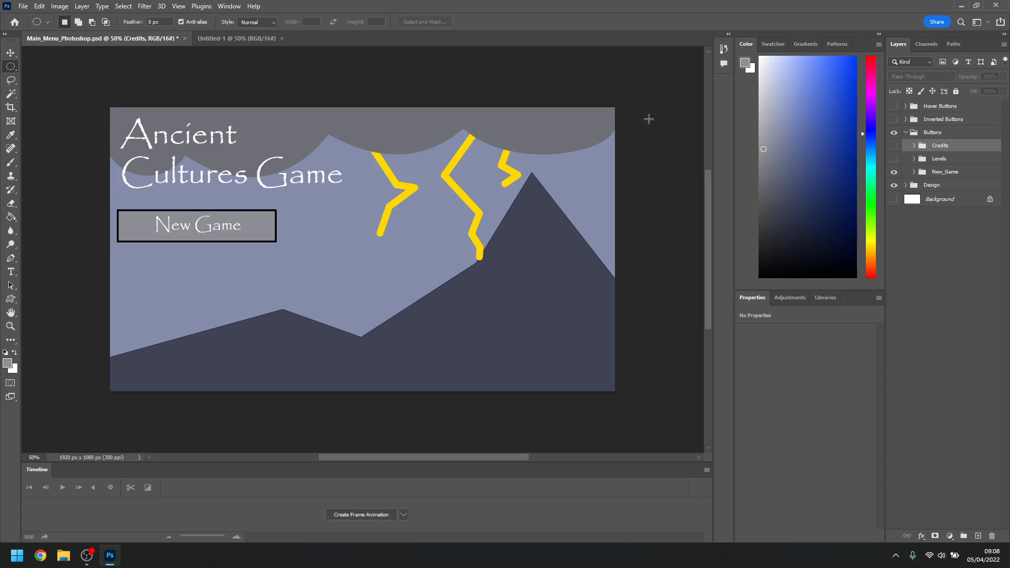
# Expand the New_Game group and select its New Game text layer
pyautogui.click(911, 175)
pyautogui.click(915, 172)
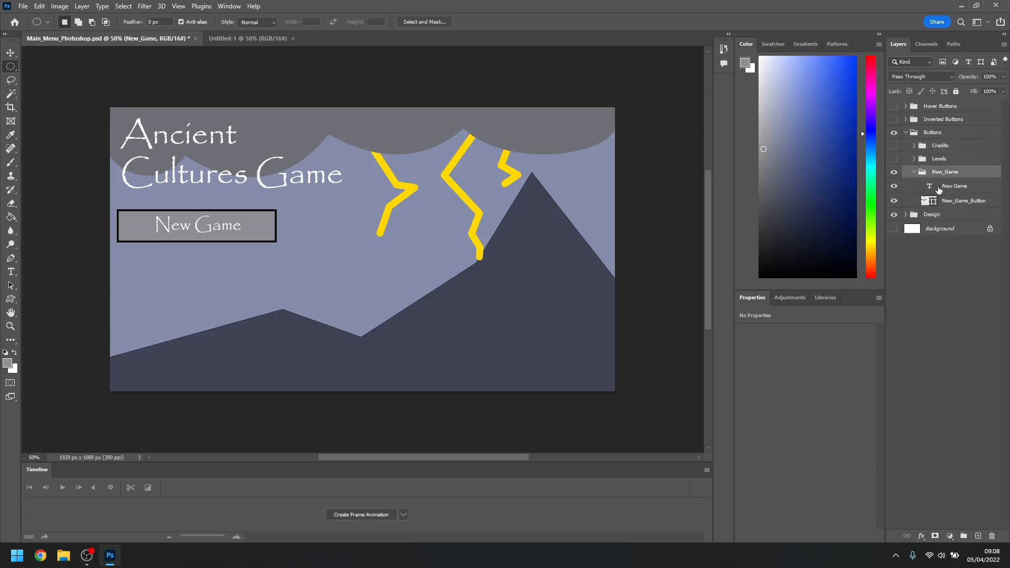
pyautogui.click(939, 190)
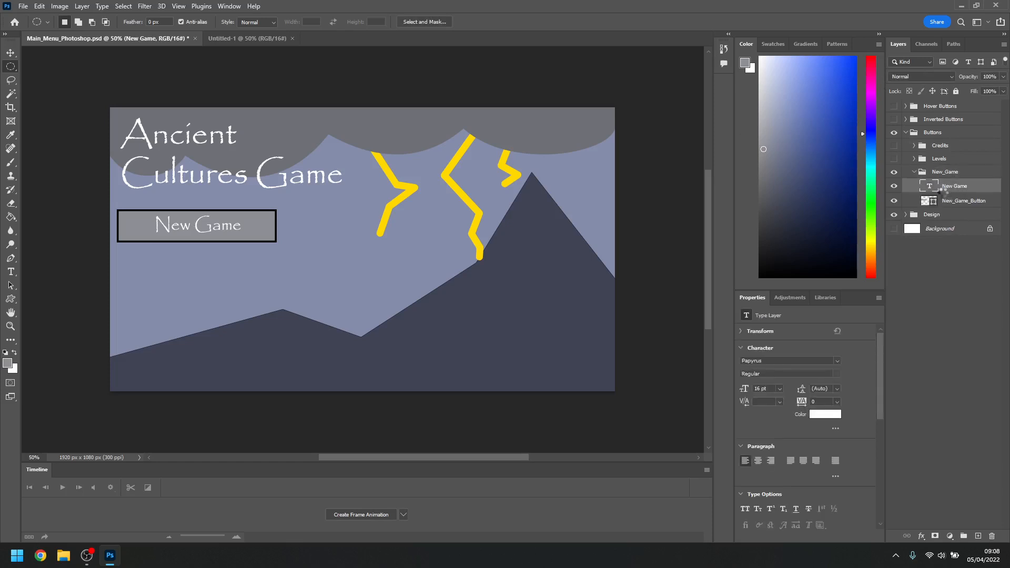
# Select the New_Game_Button shape layer, collapse the New_Game group, and make the Levels and Credits groups visible again
pyautogui.click(944, 198)
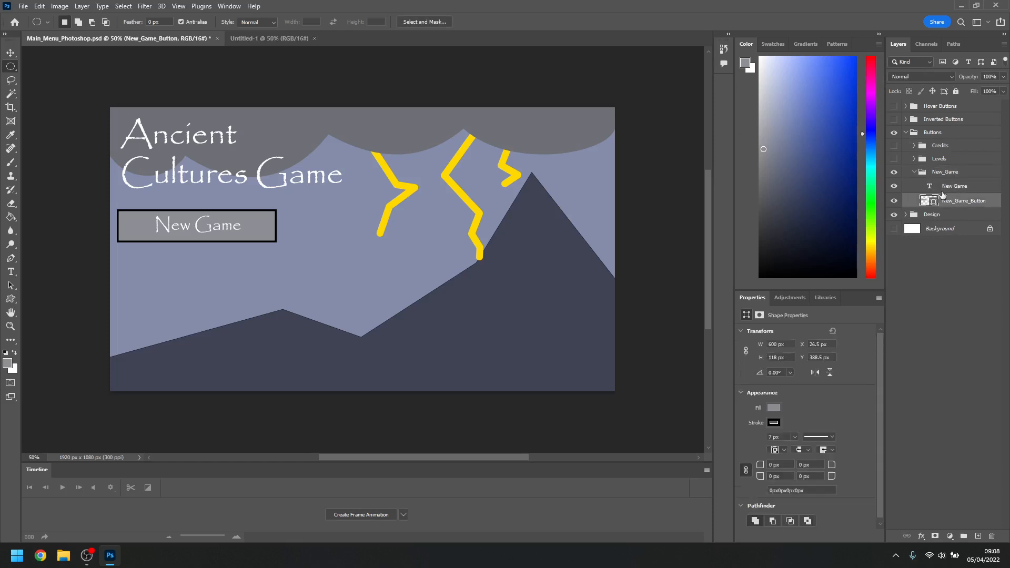
pyautogui.click(915, 172)
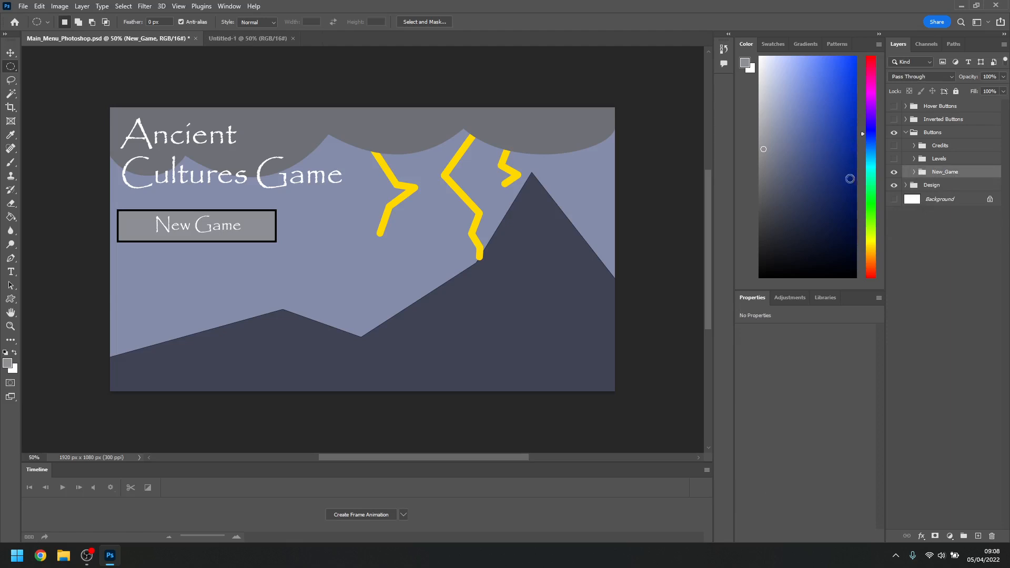
pyautogui.click(893, 157)
pyautogui.click(894, 146)
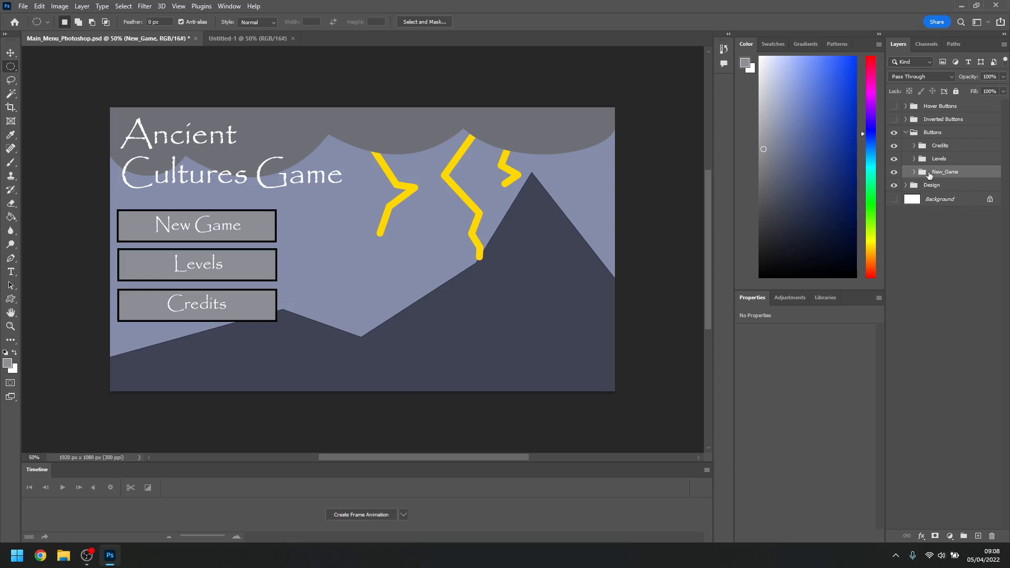
# Copy the New_Game group into a new document made at the clipboard size, 608 by 126 px at 300 ppi, with its white background hidden
pyautogui.click(10, 53)
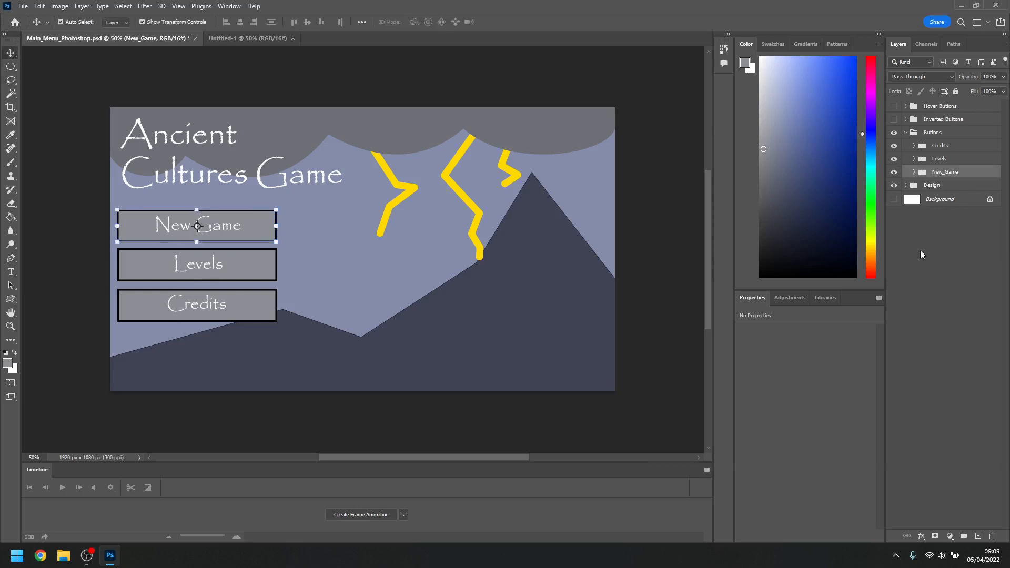
pyautogui.rightClick(943, 171)
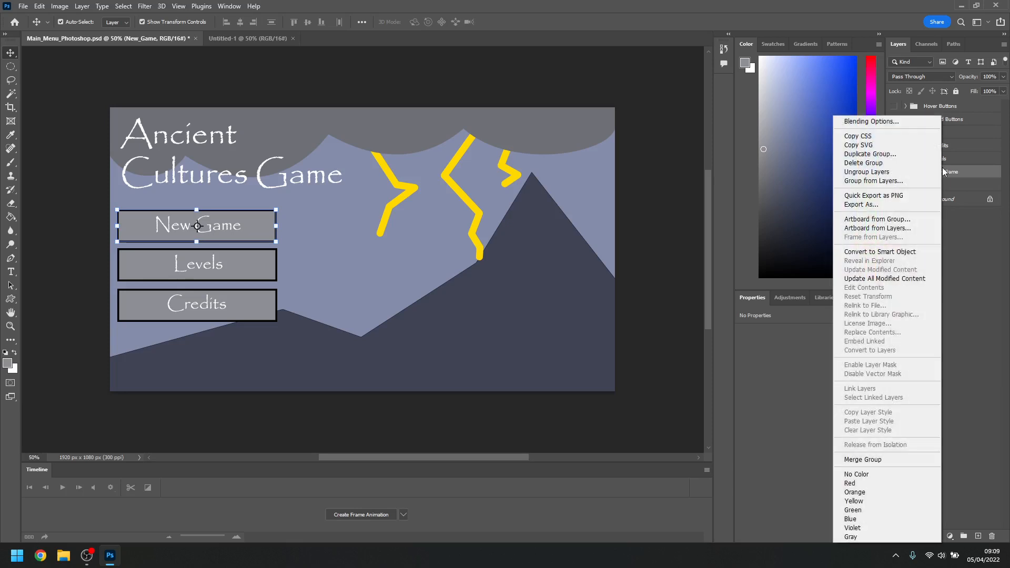
pyautogui.click(965, 172)
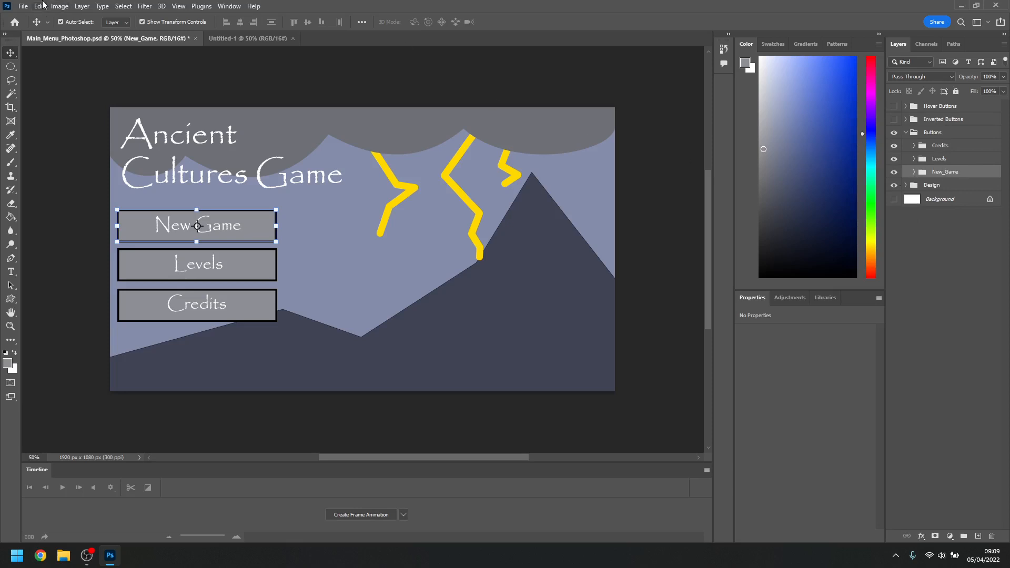
pyautogui.click(23, 6)
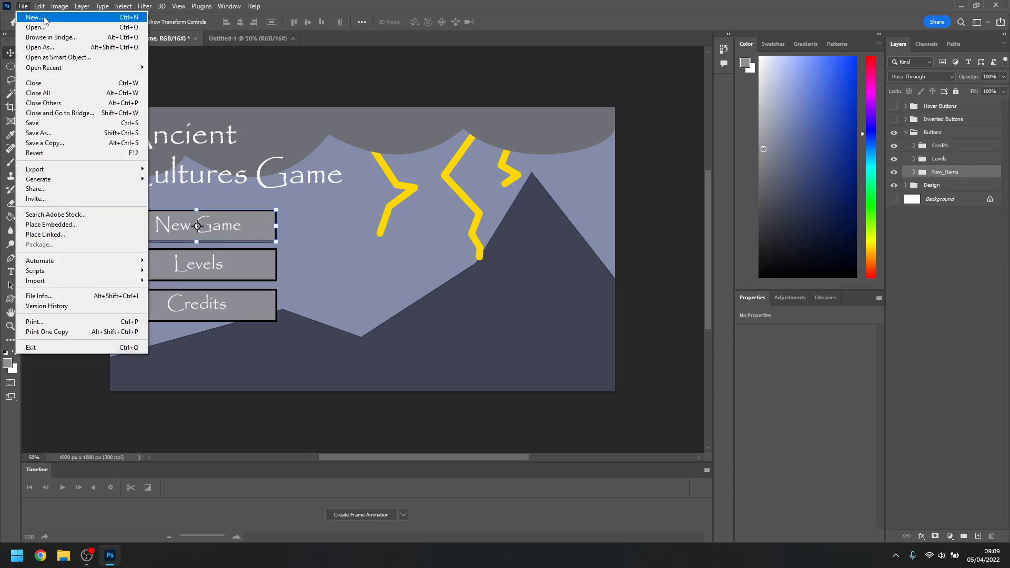
pyautogui.click(35, 17)
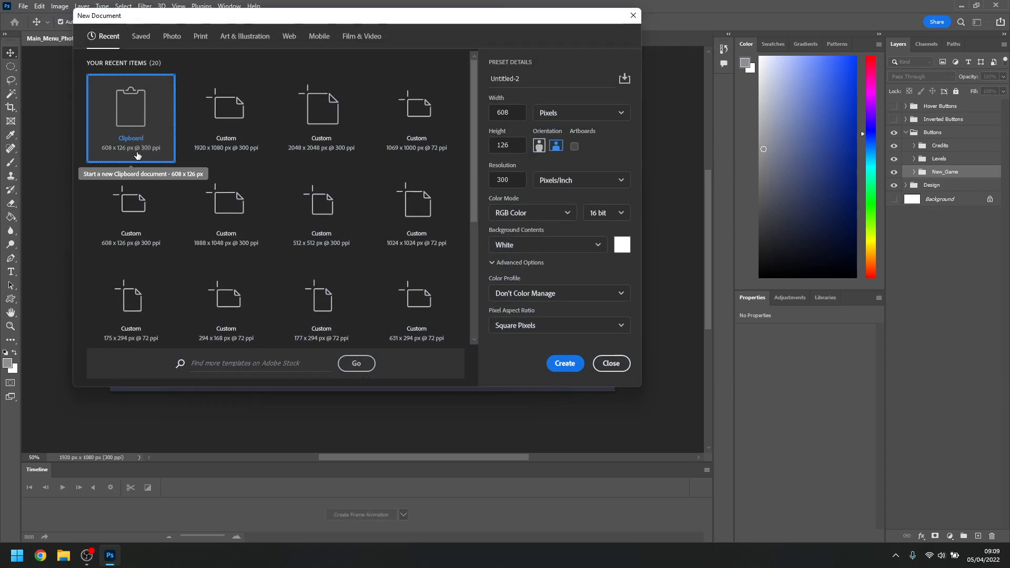
pyautogui.click(564, 363)
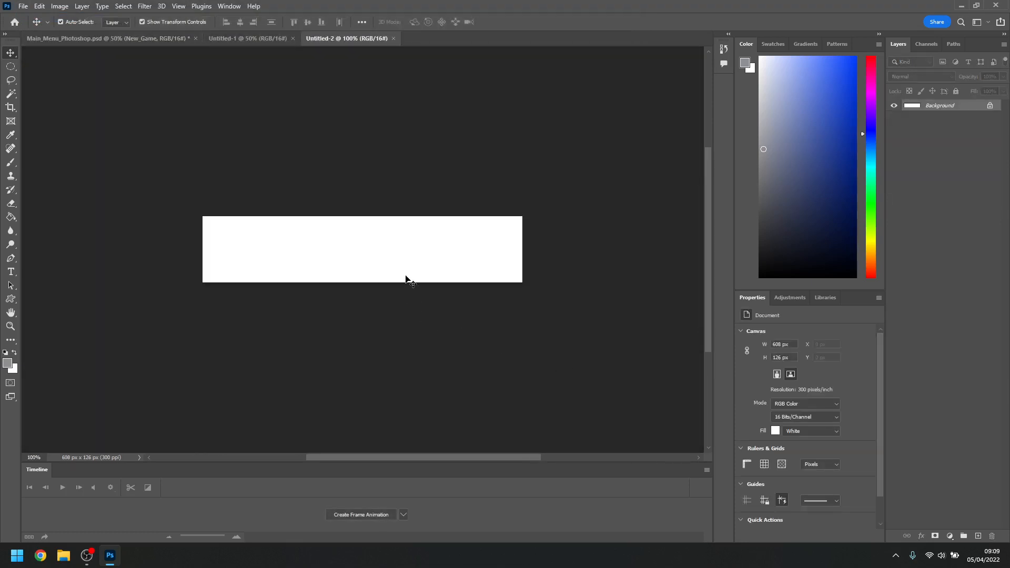
pyautogui.hotkey('ctrl', 'v')
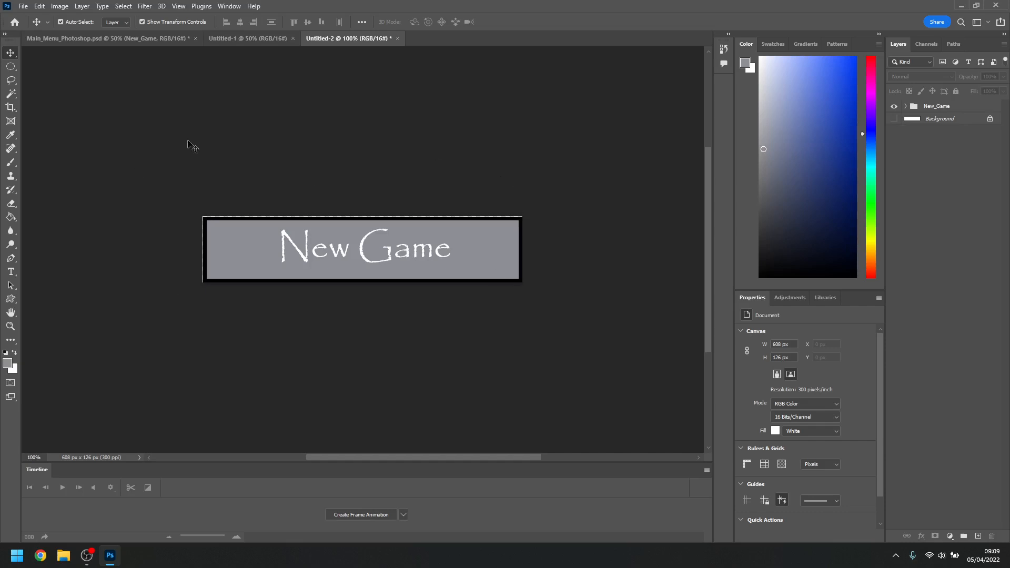
# Look up the Export As option for the separate New Game button document and leave without exporting
pyautogui.click(23, 6)
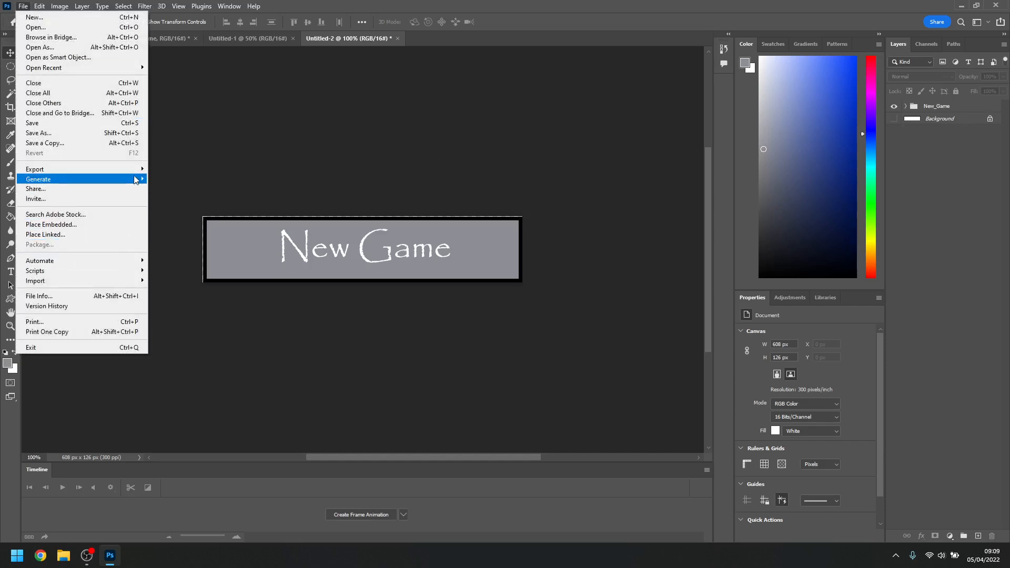
pyautogui.moveTo(138, 169)
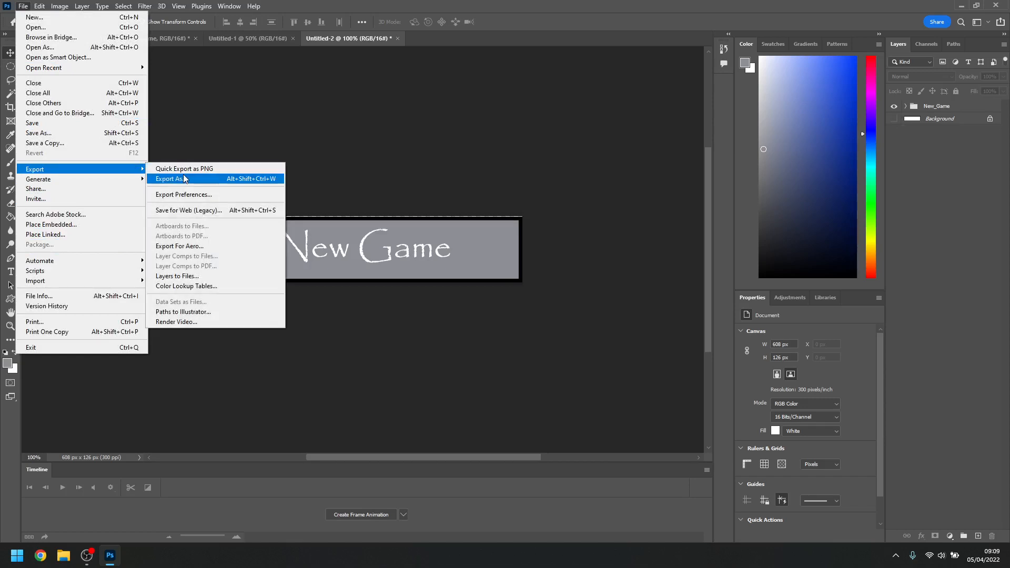
pyautogui.click(267, 138)
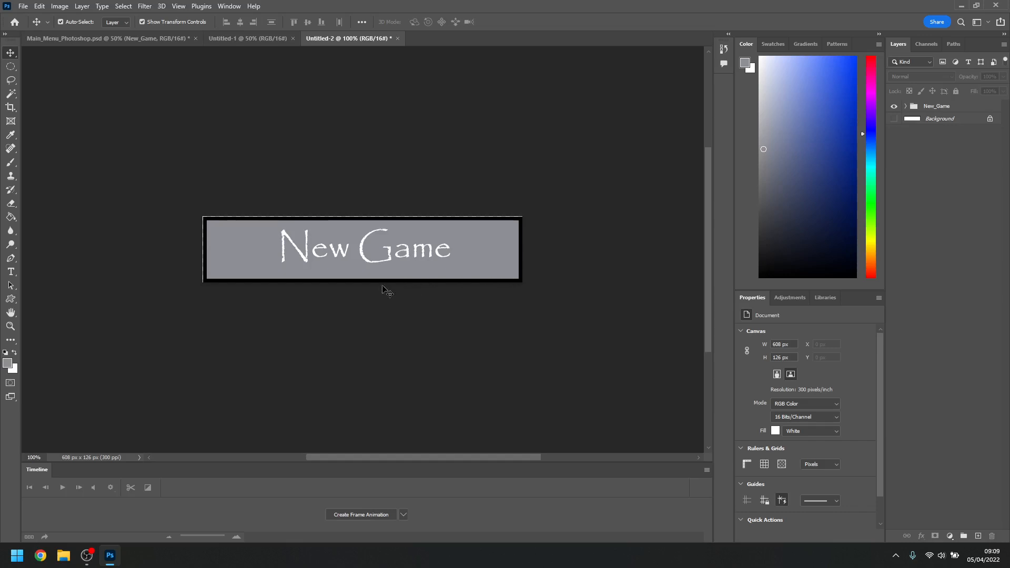
# Return to Main_Menu_Photoshop.psd and toggle the Buttons group's visibility, leaving it hidden
pyautogui.click(187, 39)
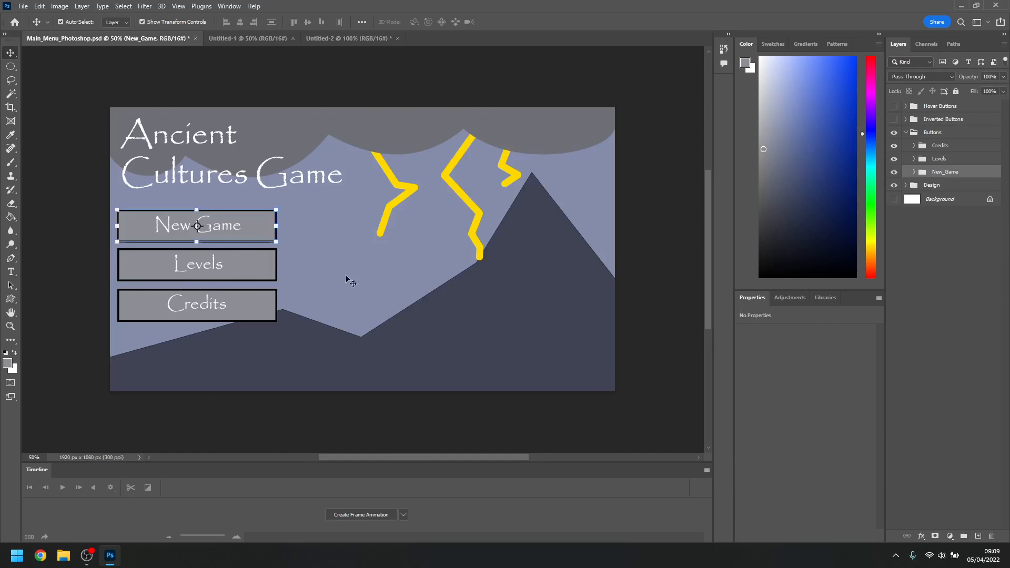
pyautogui.click(893, 133)
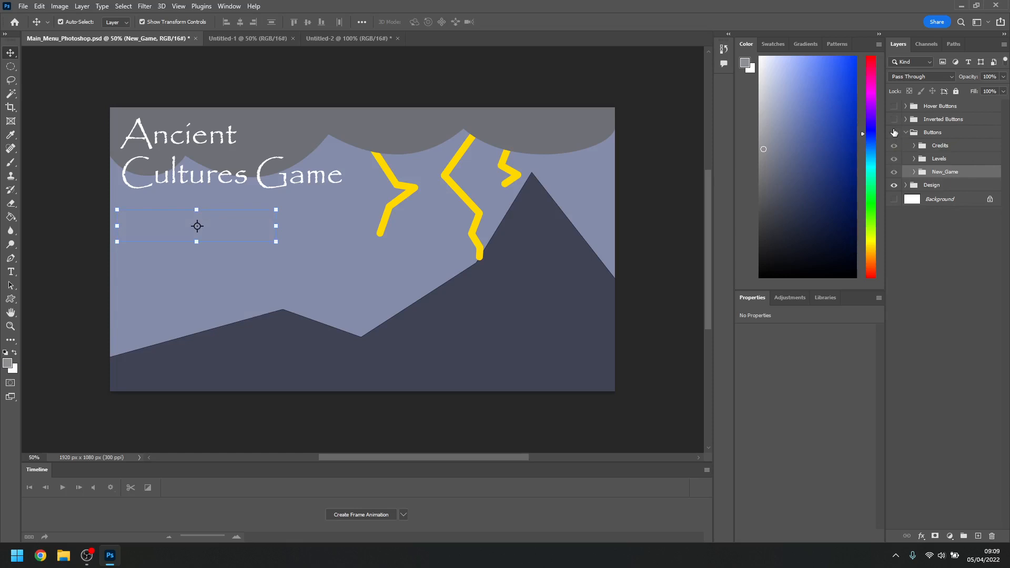
pyautogui.click(894, 132)
pyautogui.click(894, 132)
pyautogui.click(893, 123)
pyautogui.click(894, 123)
# Make the Credits, Levels and New_Game subgroups inside Hover Buttons visible, and switch visibility from the Hover Buttons group back to Buttons
pyautogui.click(914, 108)
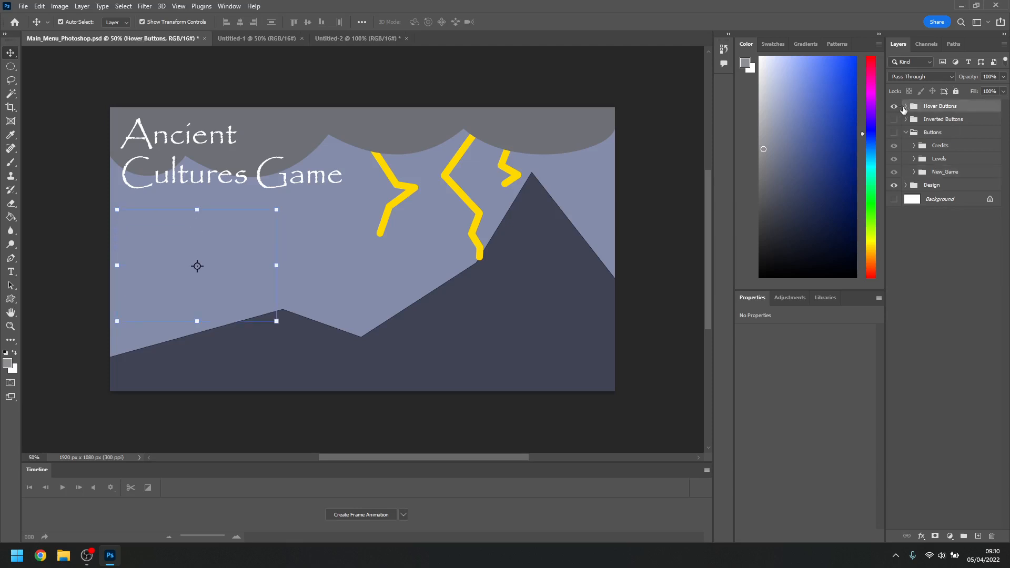
pyautogui.click(906, 107)
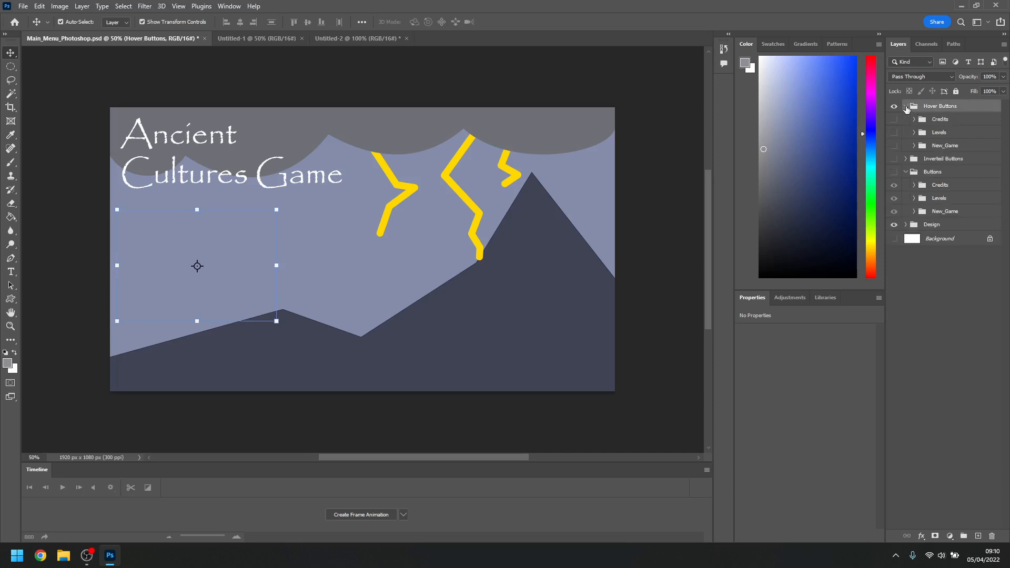
pyautogui.moveTo(894, 121); pyautogui.dragTo(895, 147)
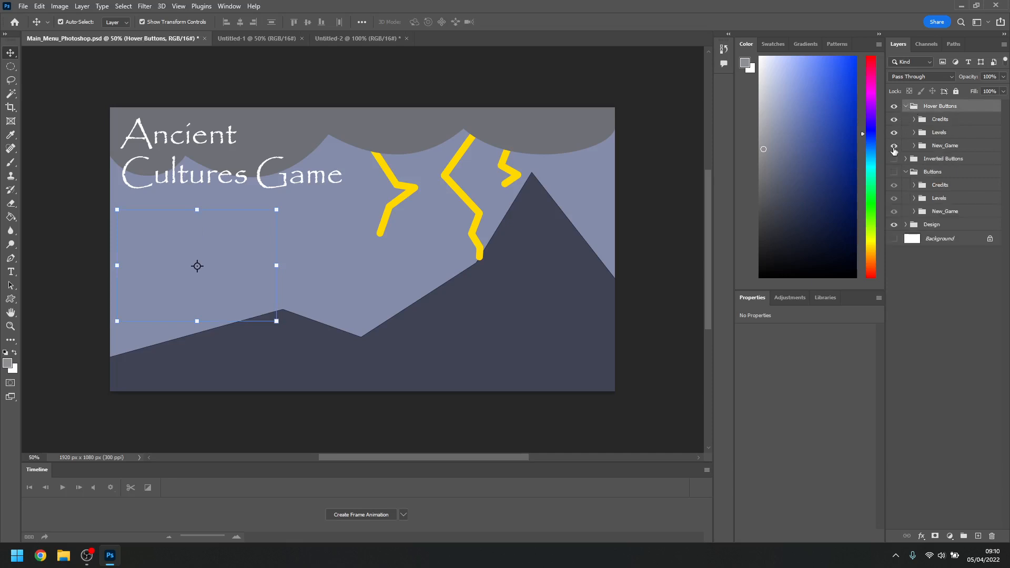
pyautogui.click(894, 108)
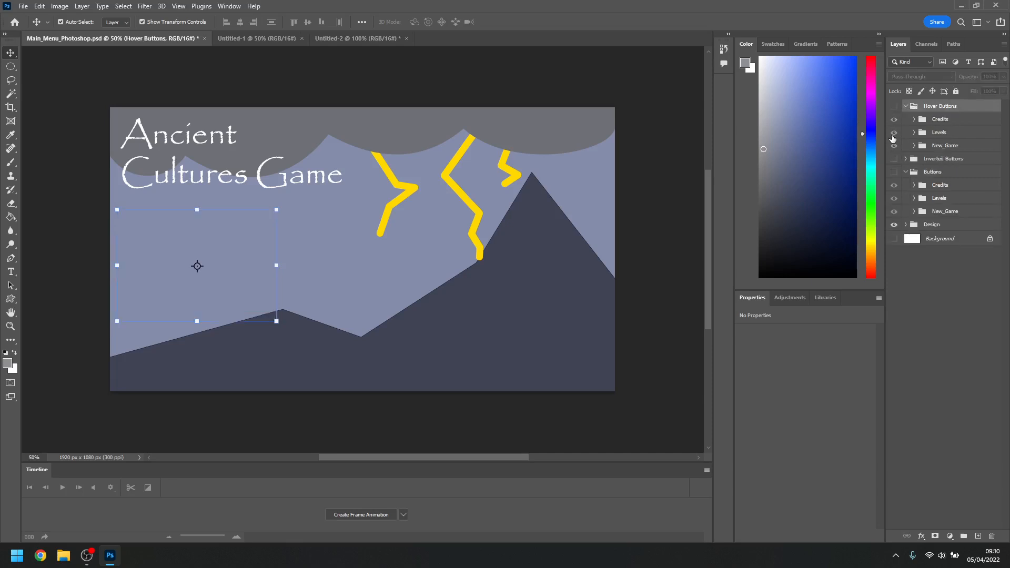
pyautogui.click(893, 172)
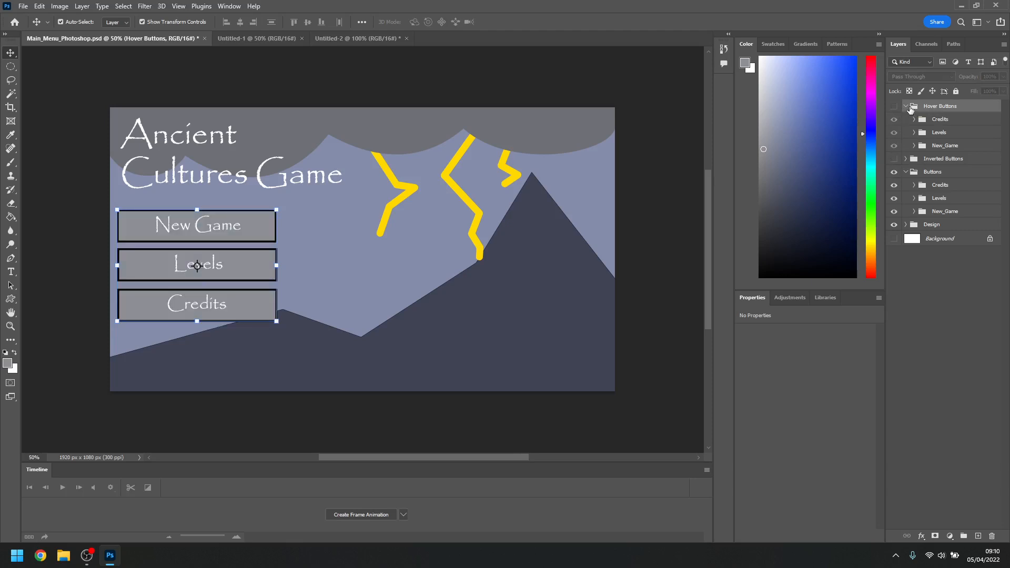
pyautogui.click(906, 107)
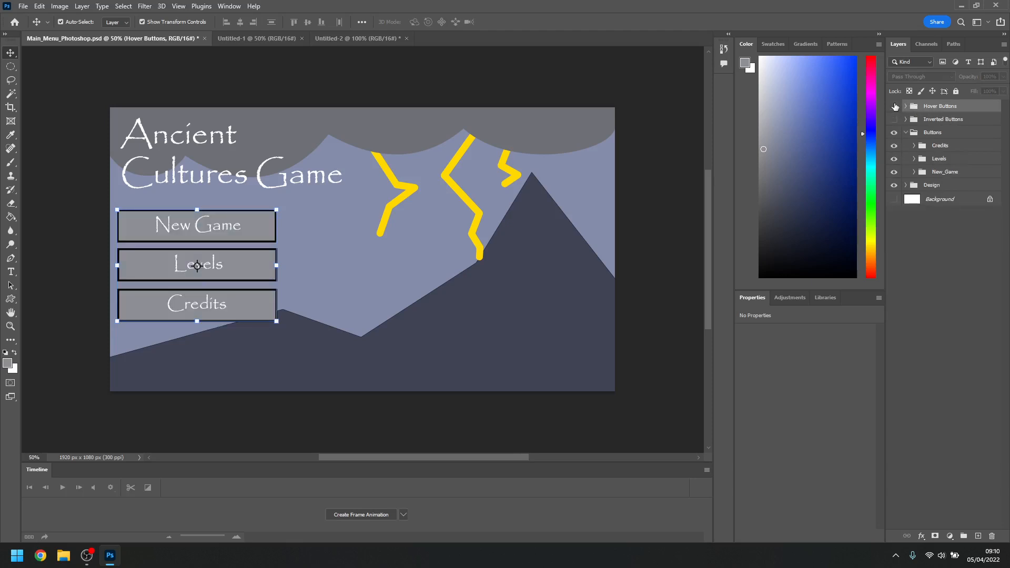
# Move the Hover Buttons group below Inverted Buttons and make both groups visible over the normal buttons
pyautogui.moveTo(933, 109); pyautogui.dragTo(930, 125)
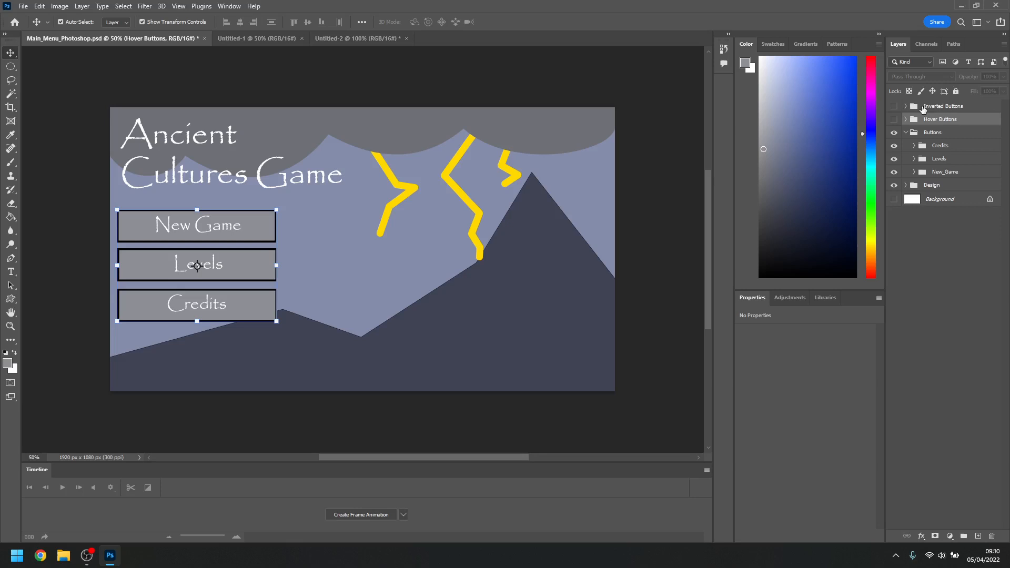
pyautogui.click(894, 120)
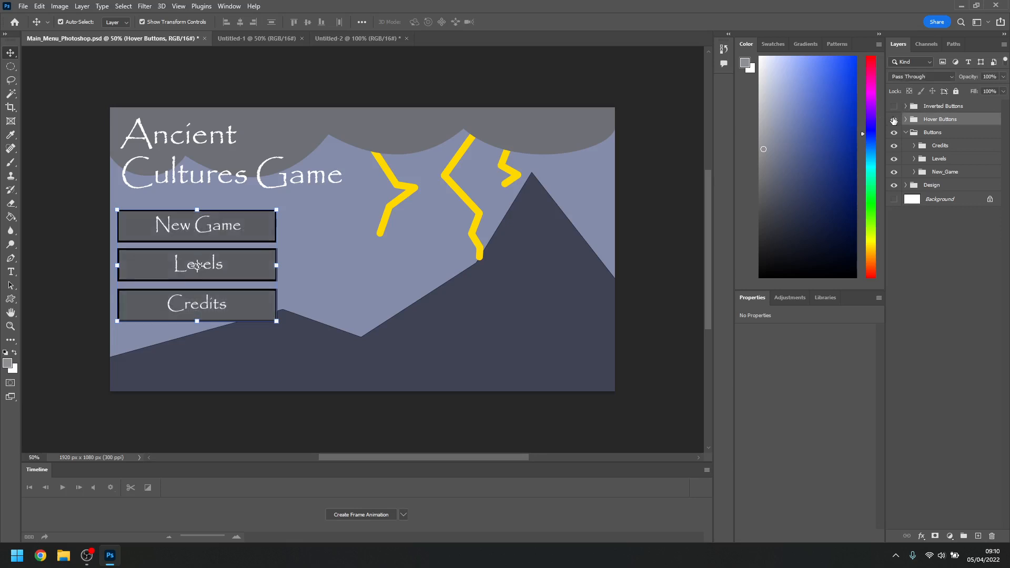
pyautogui.click(893, 108)
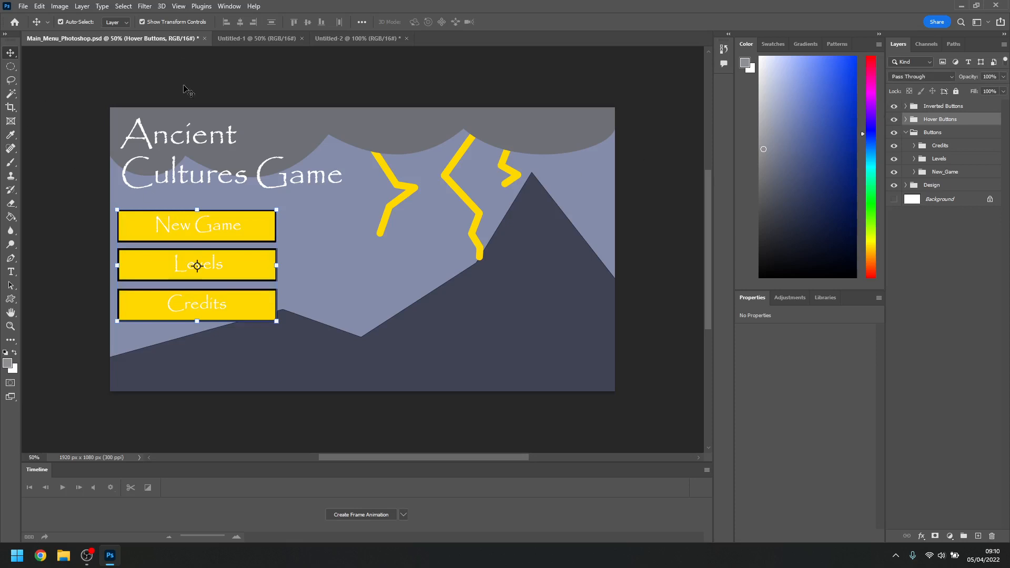
# From the New Game button document, switch to File Explorer, open the Menus folder and examine the Credits button's normal, clicked and hover images
pyautogui.click(380, 41)
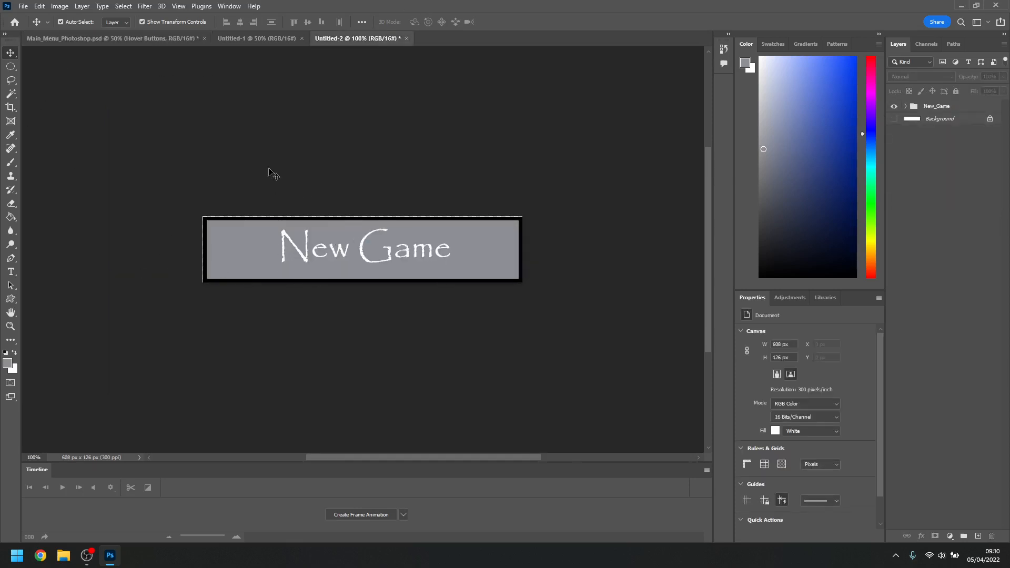
pyautogui.click(64, 555)
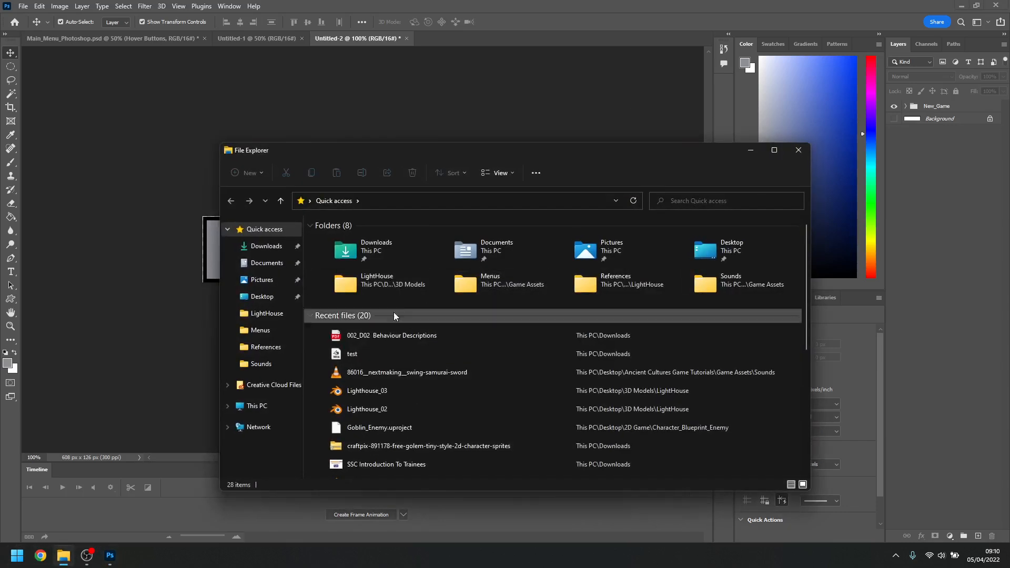
pyautogui.doubleClick(529, 286)
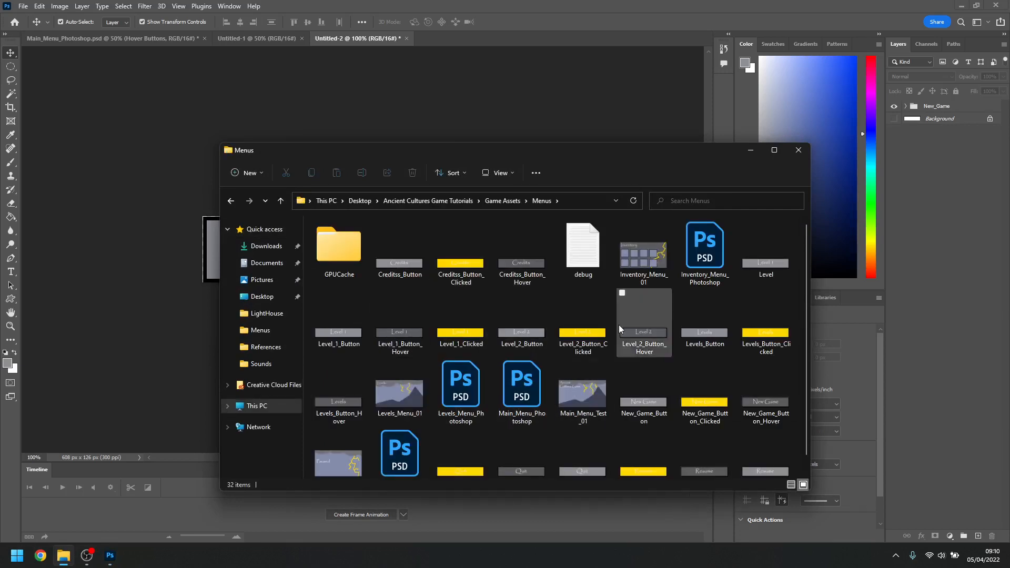
pyautogui.click(522, 263)
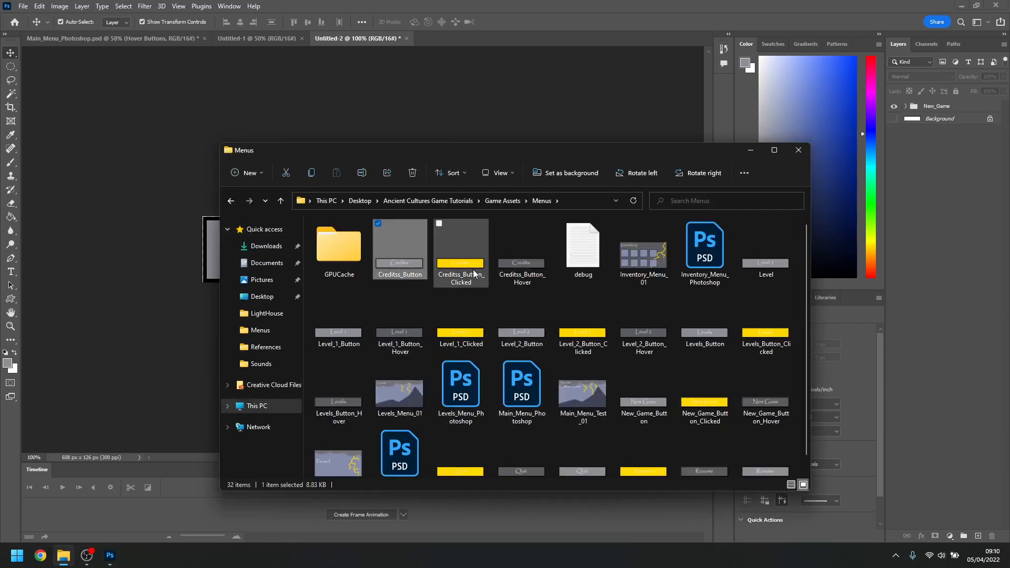
pyautogui.click(420, 274)
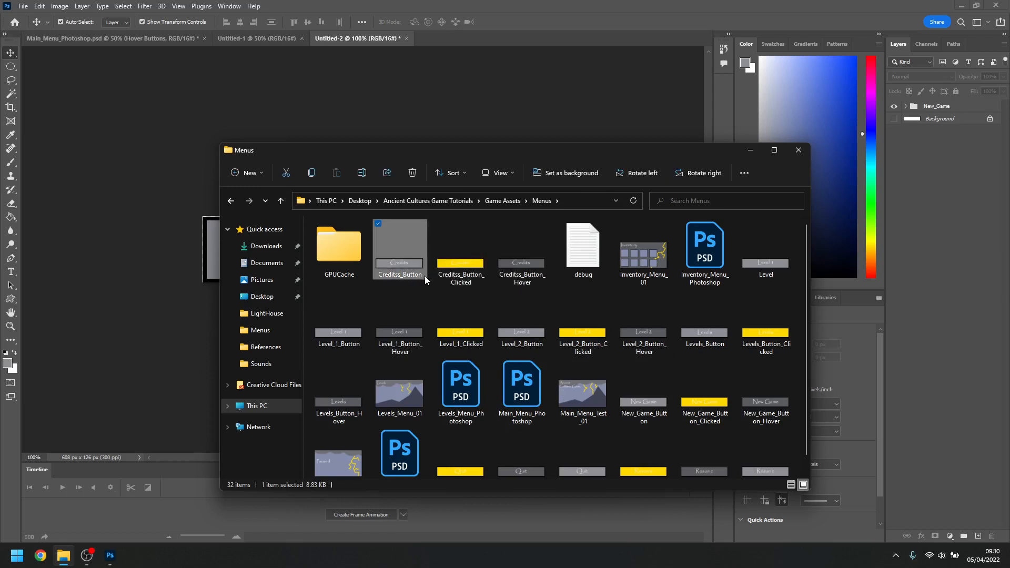
pyautogui.click(458, 282)
pyautogui.click(507, 282)
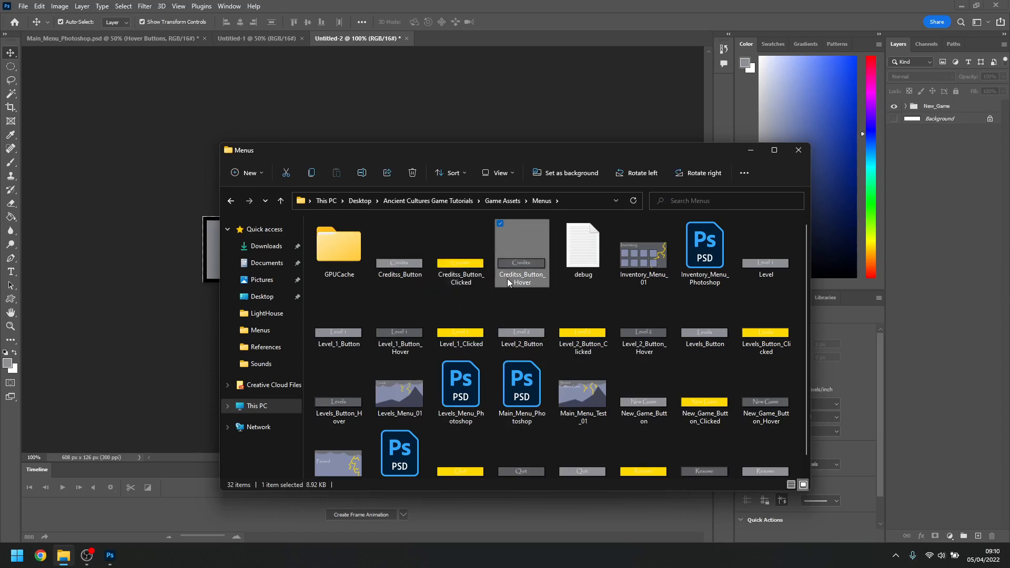
# Examine the naming of the Level 1 and Level 2 button images for their normal, hover and clicked states
pyautogui.click(784, 267)
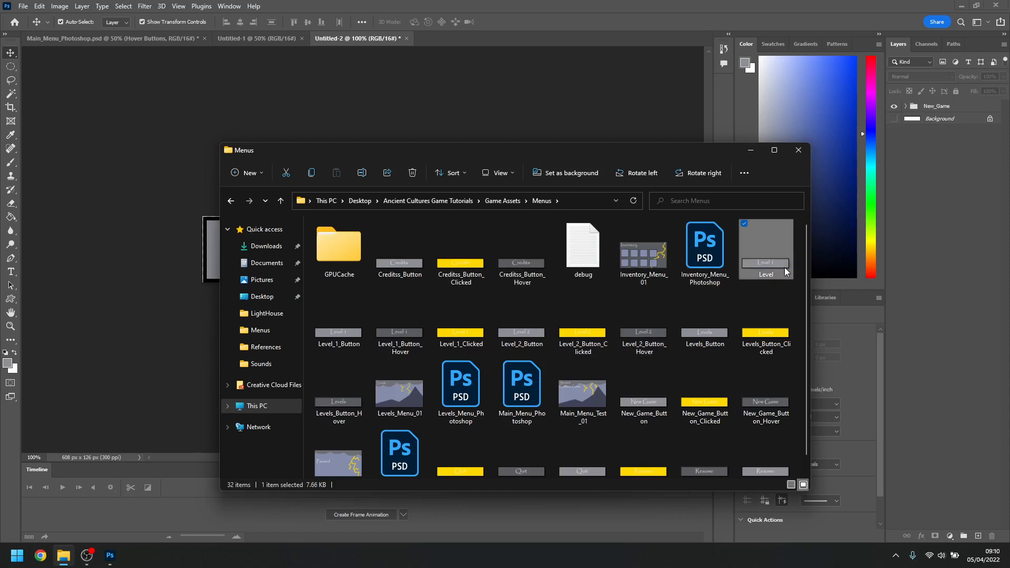
pyautogui.click(315, 339)
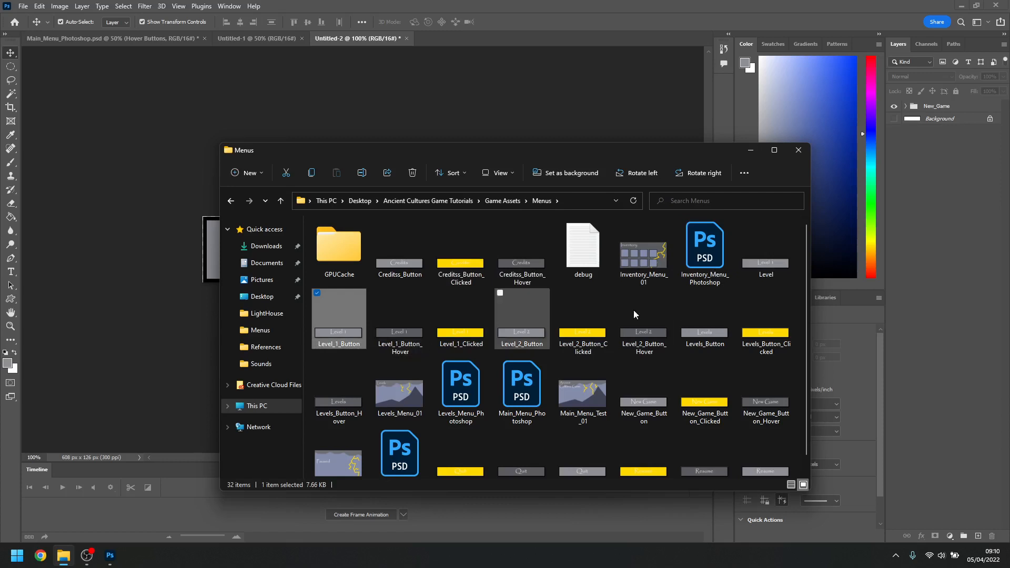
pyautogui.click(375, 349)
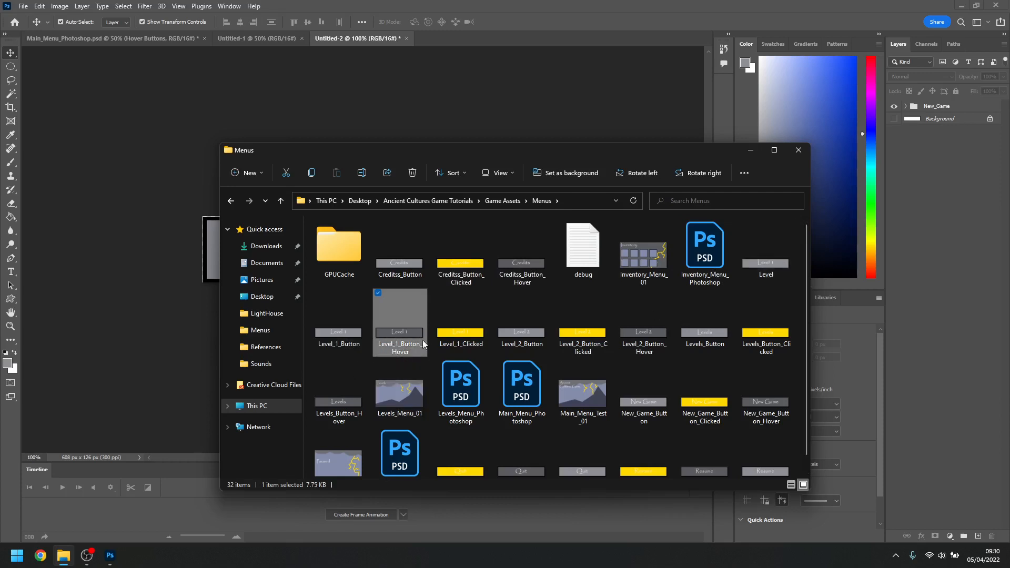
pyautogui.click(458, 321)
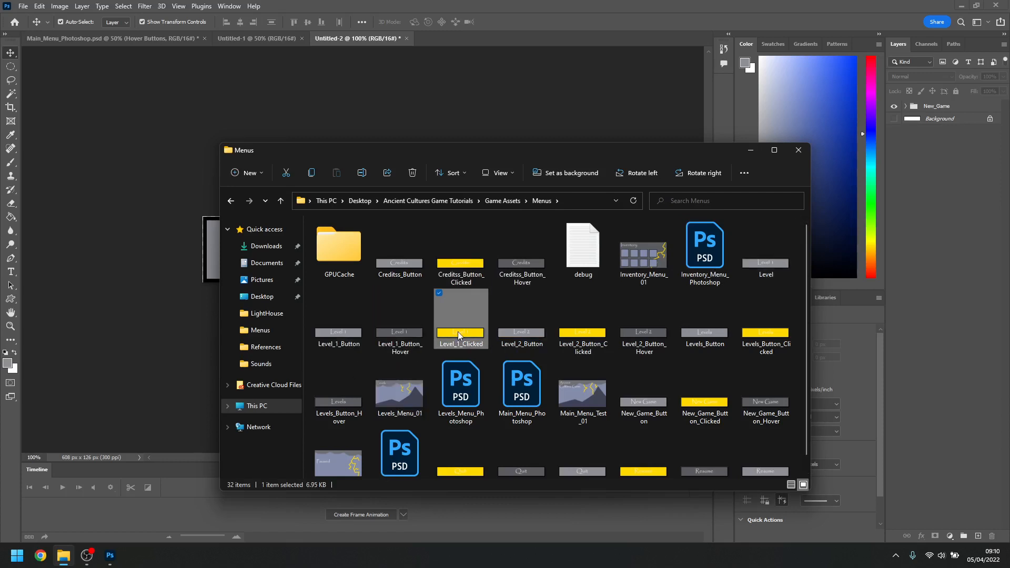
pyautogui.click(515, 349)
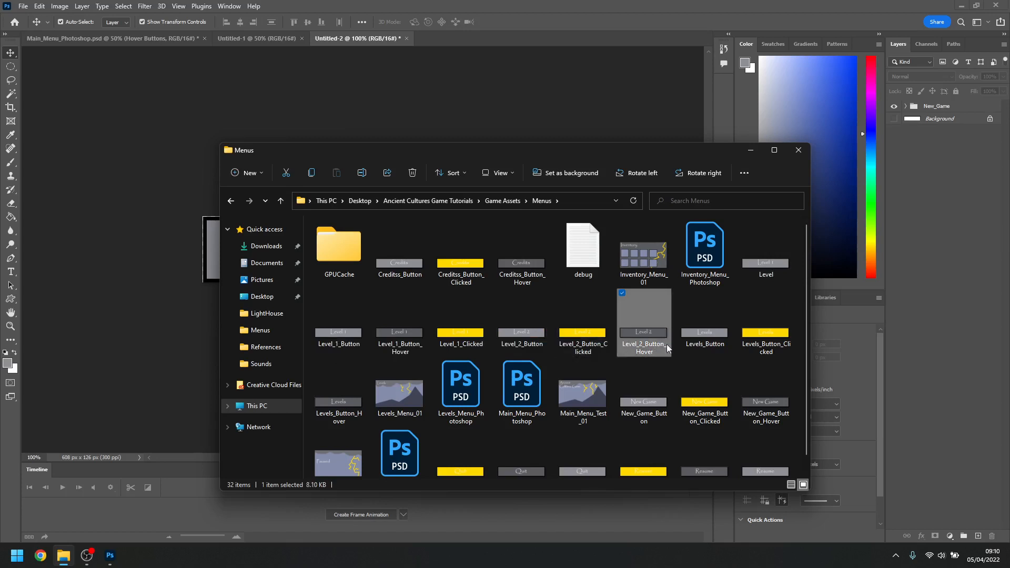
# Examine the Levels button image and the New Game button's normal, clicked and hover images in the Menus folder
pyautogui.click(684, 341)
pyautogui.scroll(-1, 684, 343)
pyautogui.click(642, 375)
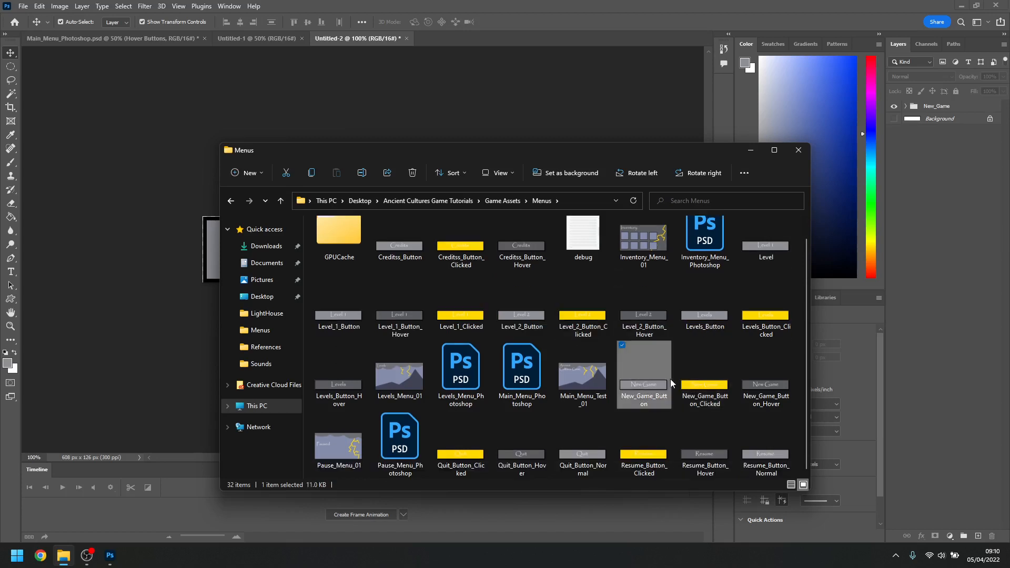
pyautogui.click(705, 374)
pyautogui.click(767, 379)
pyautogui.click(648, 402)
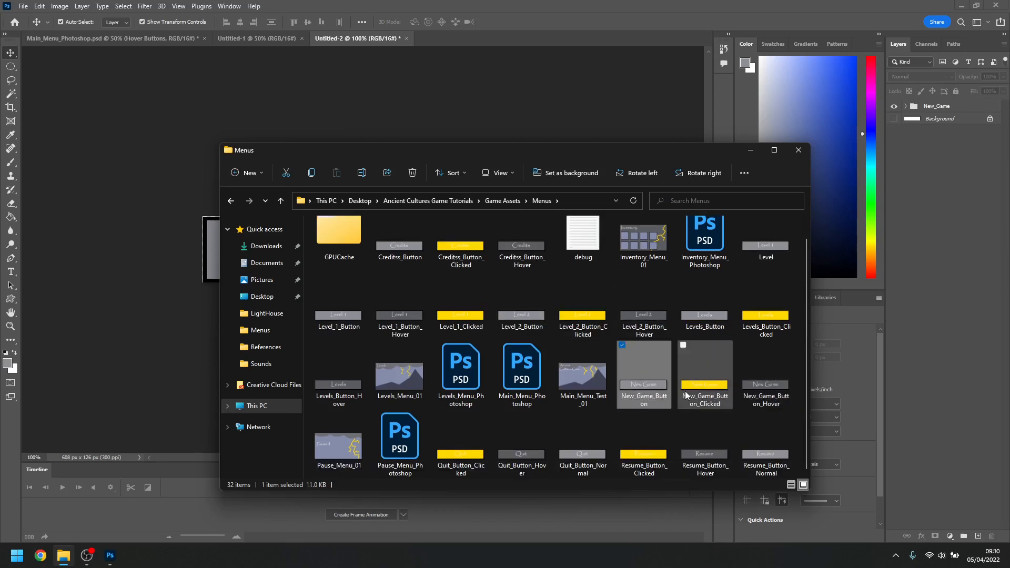
pyautogui.click(708, 395)
pyautogui.click(758, 396)
pyautogui.click(670, 386)
pyautogui.click(694, 389)
pyautogui.click(783, 381)
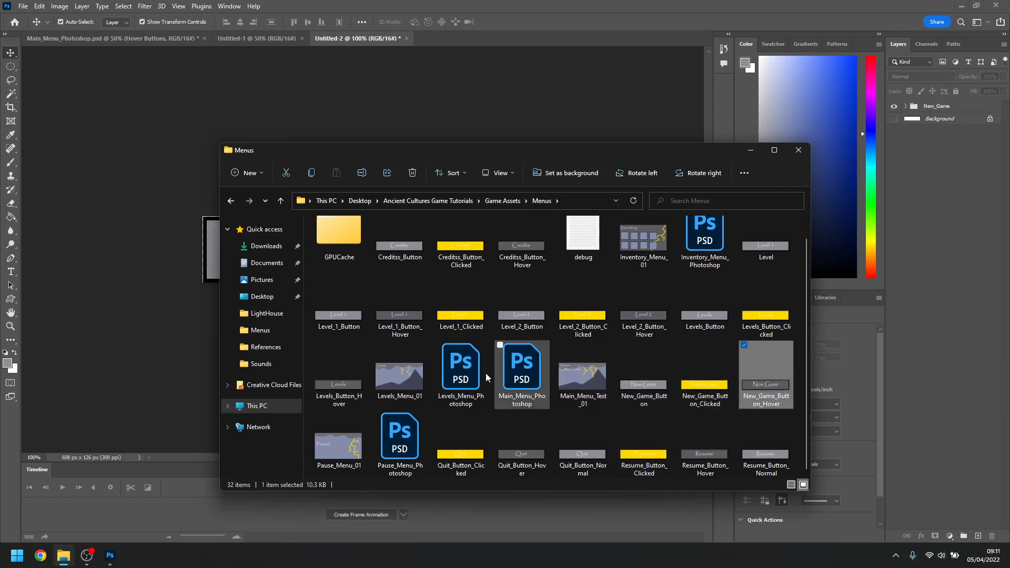
# Locate the Main_Menu_Test_01 image and view Pause_Menu_01, Levels_Menu_01 and Inventory_Menu_01 at full size, closing each one
pyautogui.click(598, 381)
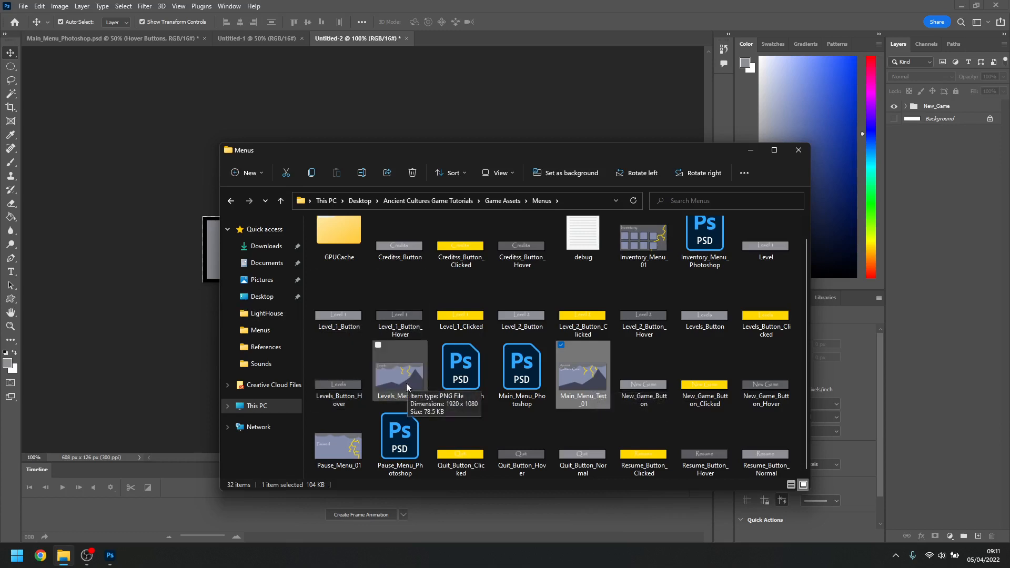
pyautogui.click(352, 443)
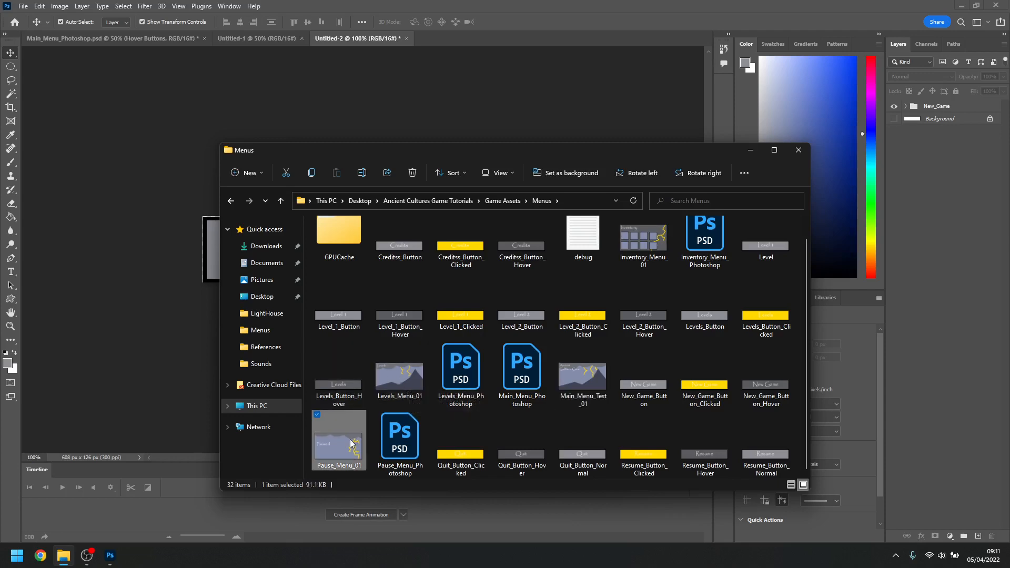
pyautogui.doubleClick(351, 444)
pyautogui.click(997, 7)
pyautogui.doubleClick(412, 382)
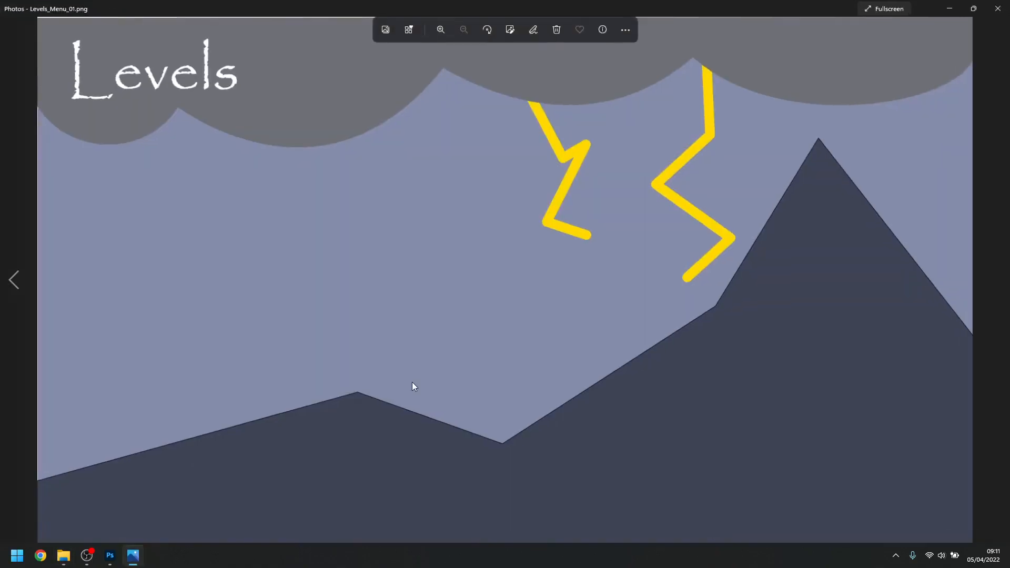
pyautogui.click(998, 8)
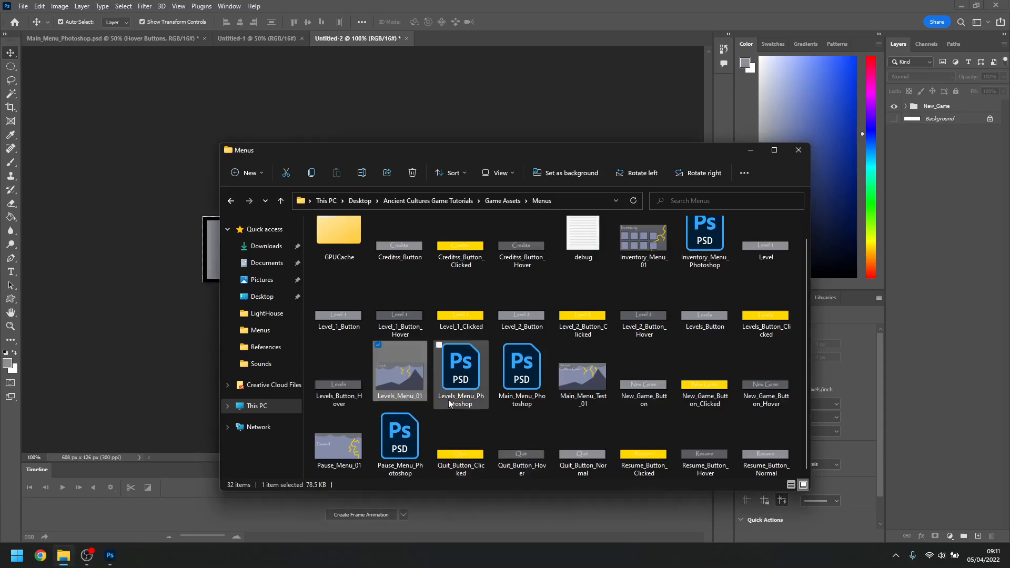
pyautogui.doubleClick(633, 268)
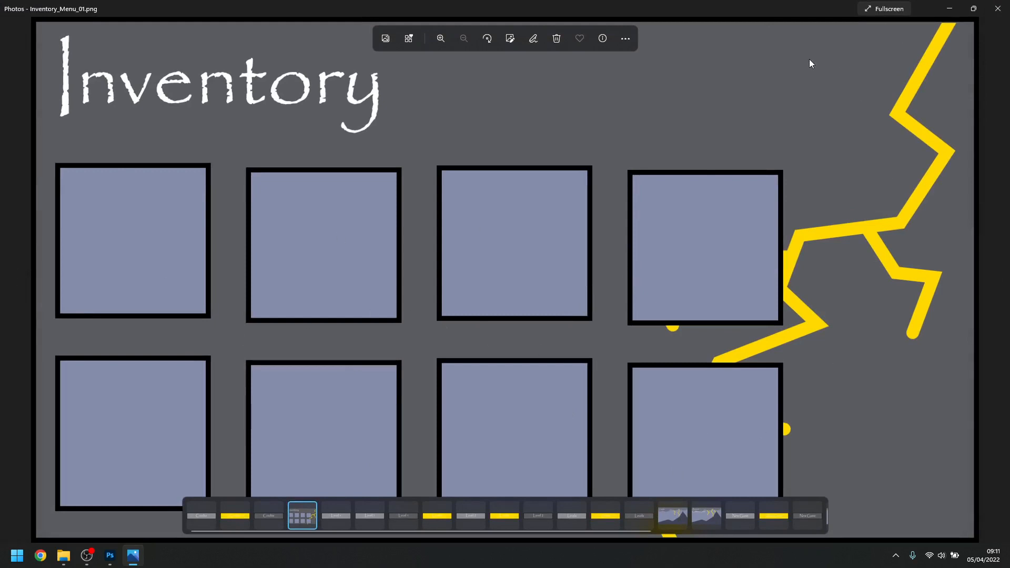
pyautogui.click(998, 8)
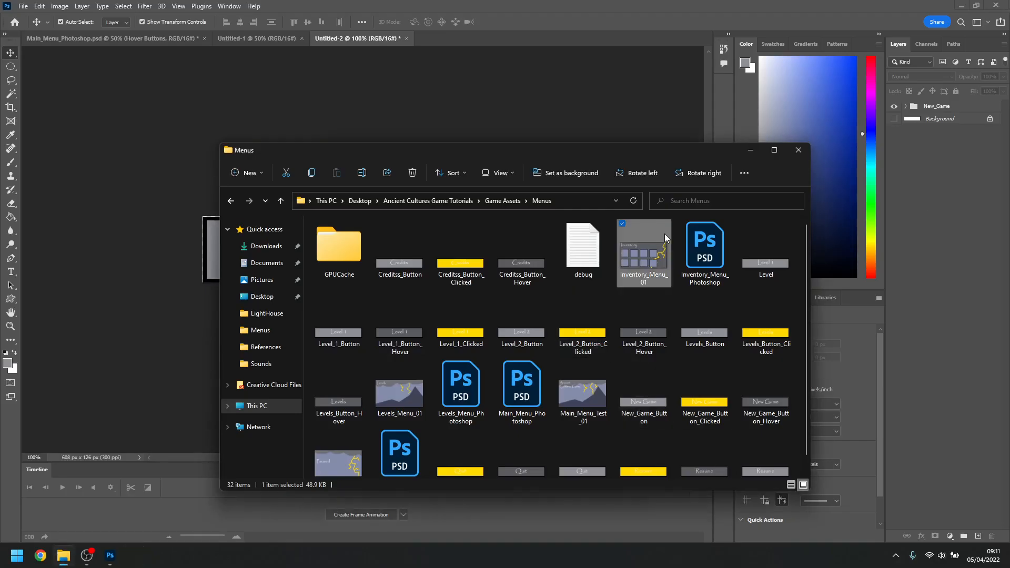
# Examine the main, pause and inventory menu PSD files and the Quit and Resume button images, and close the Menus folder window
pyautogui.click(535, 383)
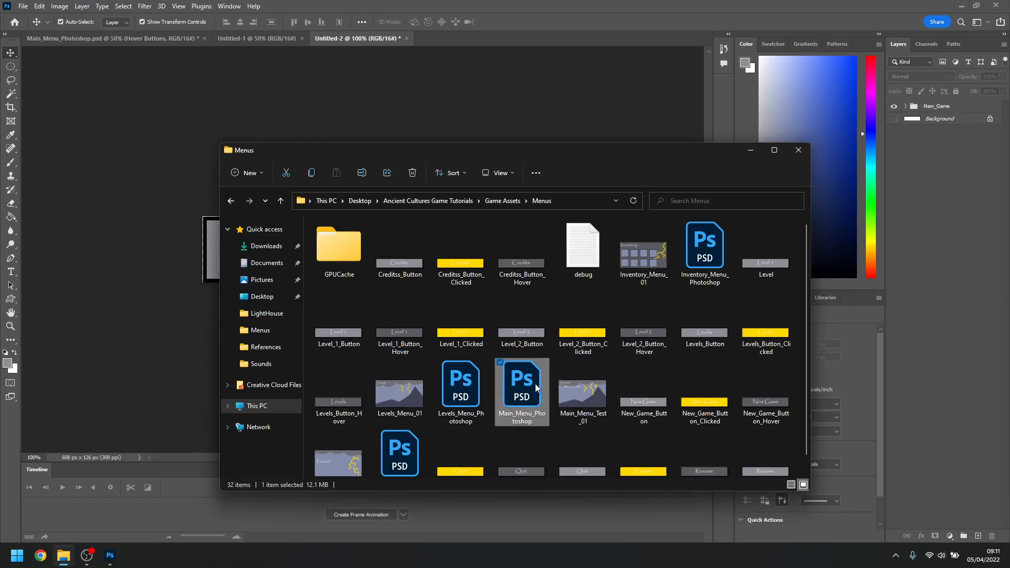
pyautogui.click(400, 454)
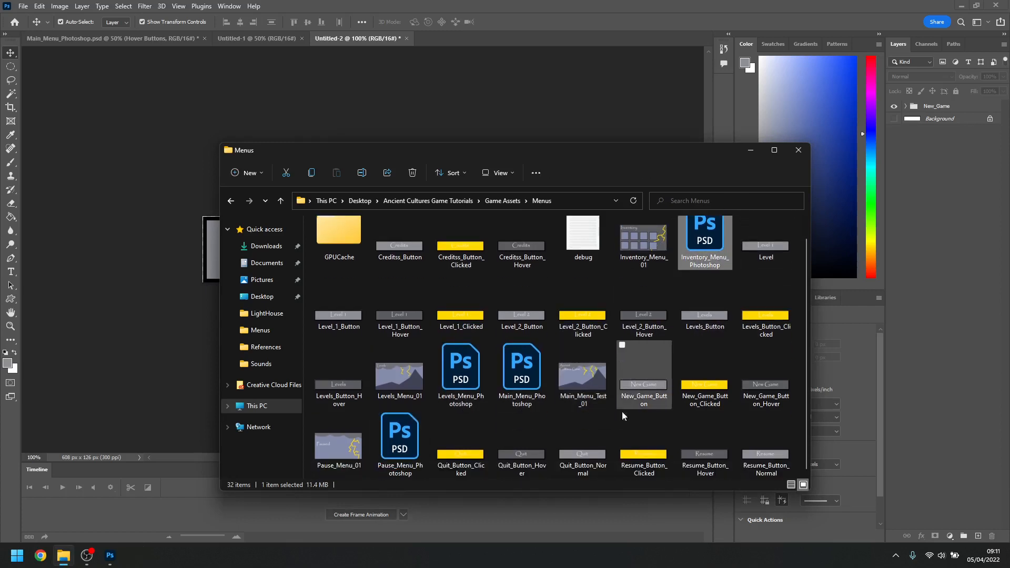
pyautogui.click(592, 445)
pyautogui.click(796, 446)
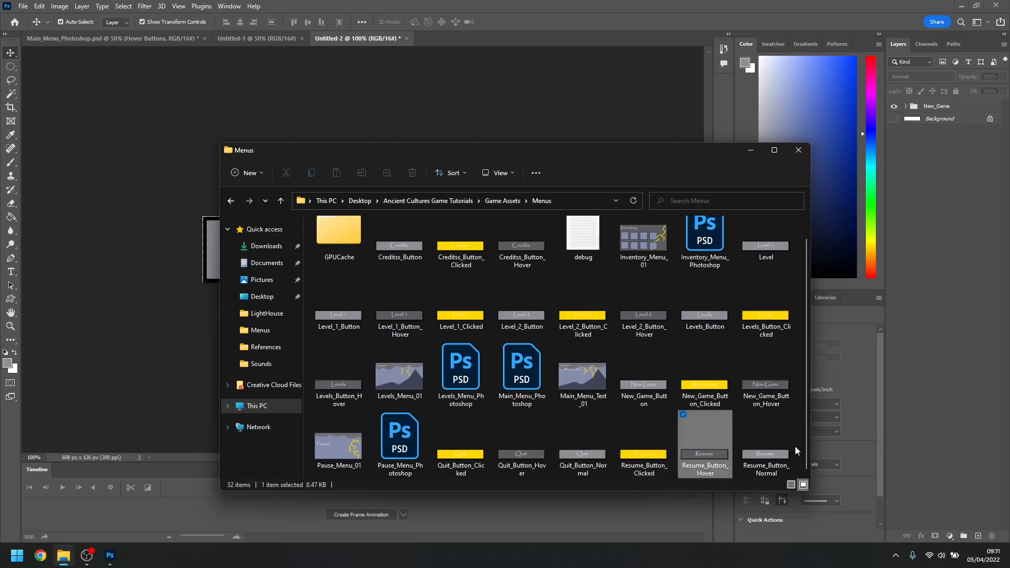
pyautogui.click(799, 151)
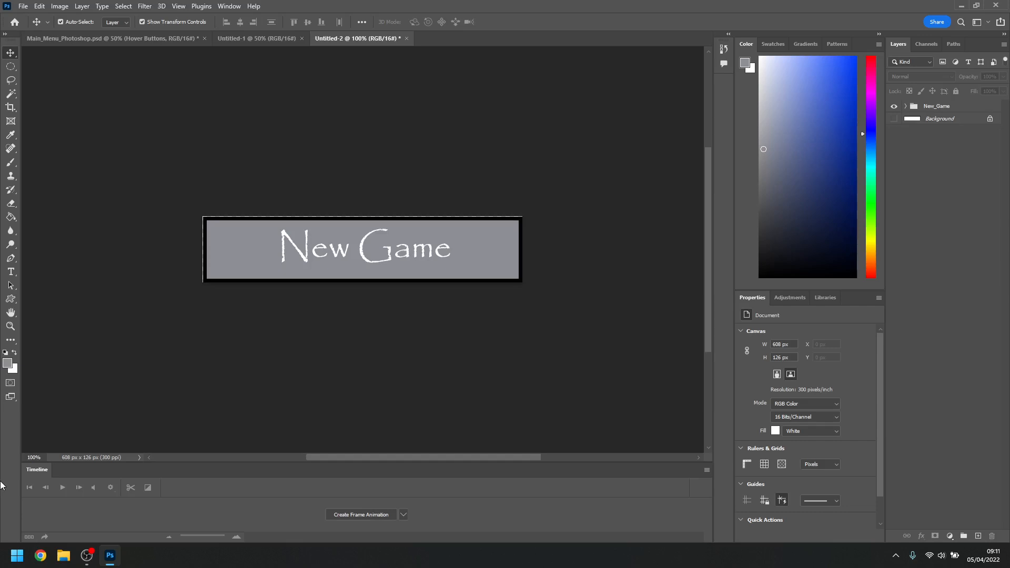
pyautogui.click(87, 555)
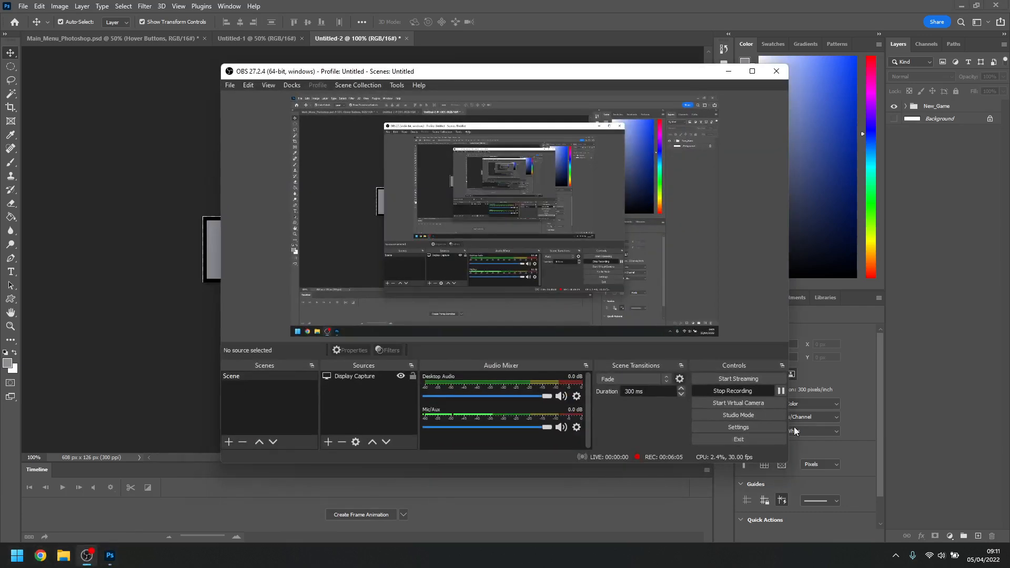